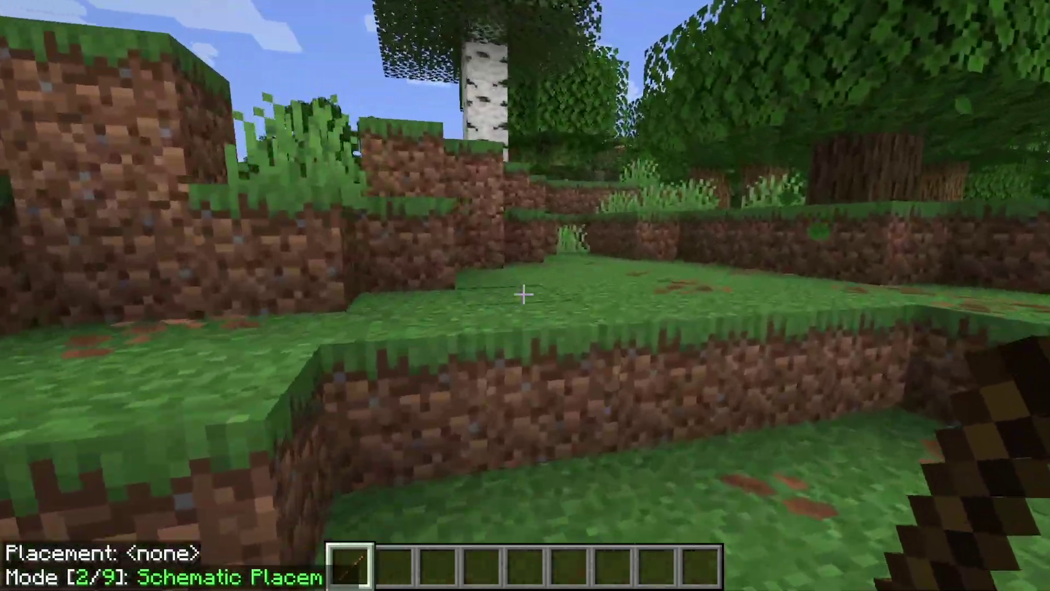
pyautogui.press('w')
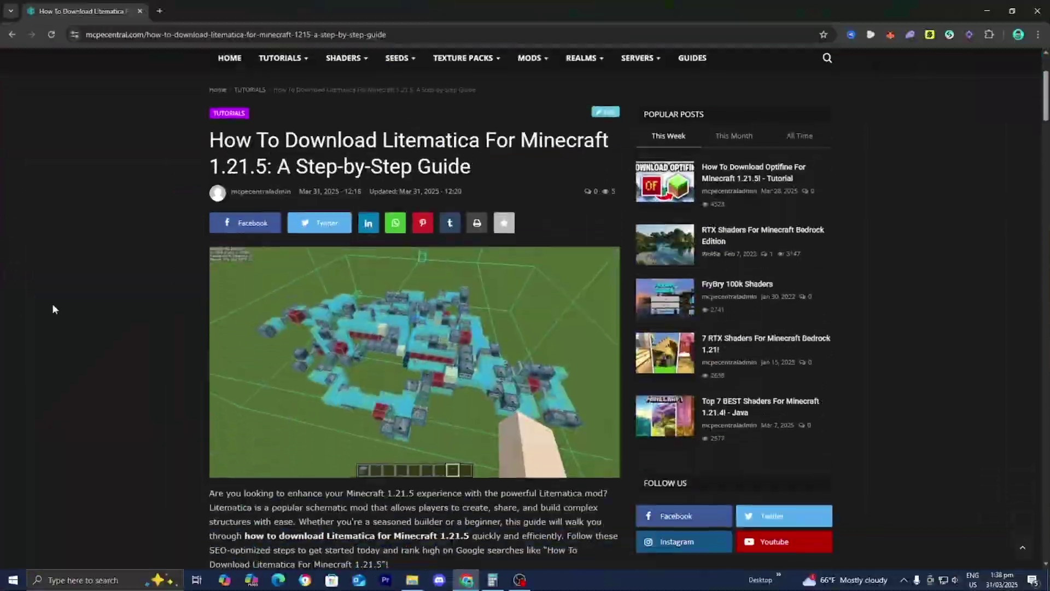
# Step: Scroll the mcpecentral guide to Step 1 and follow its Litematica GitHub releases page link
pyautogui.scroll(-1, 52, 309)
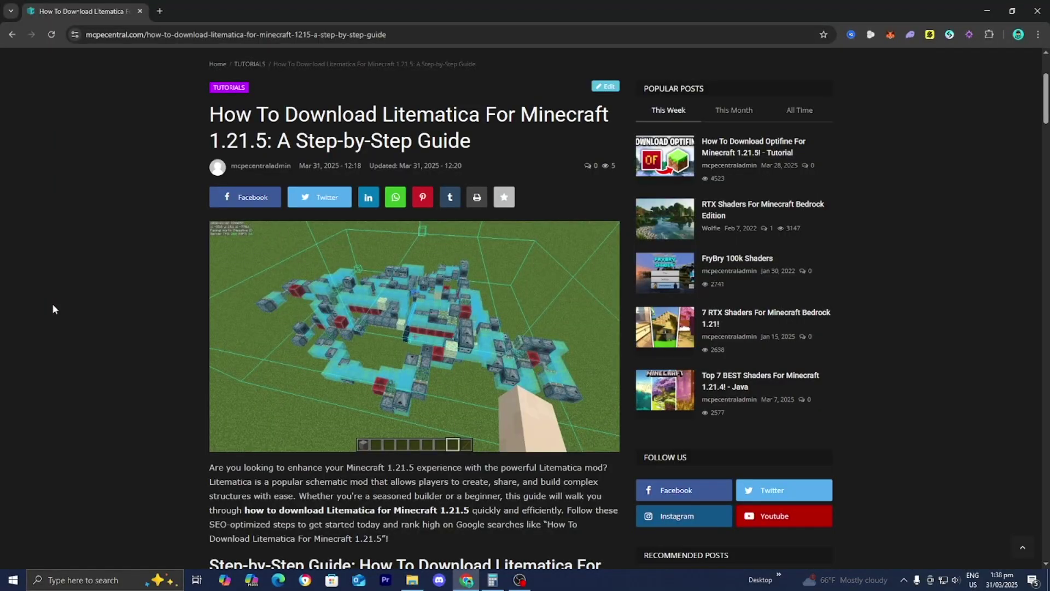
pyautogui.scroll(-3, 53, 309)
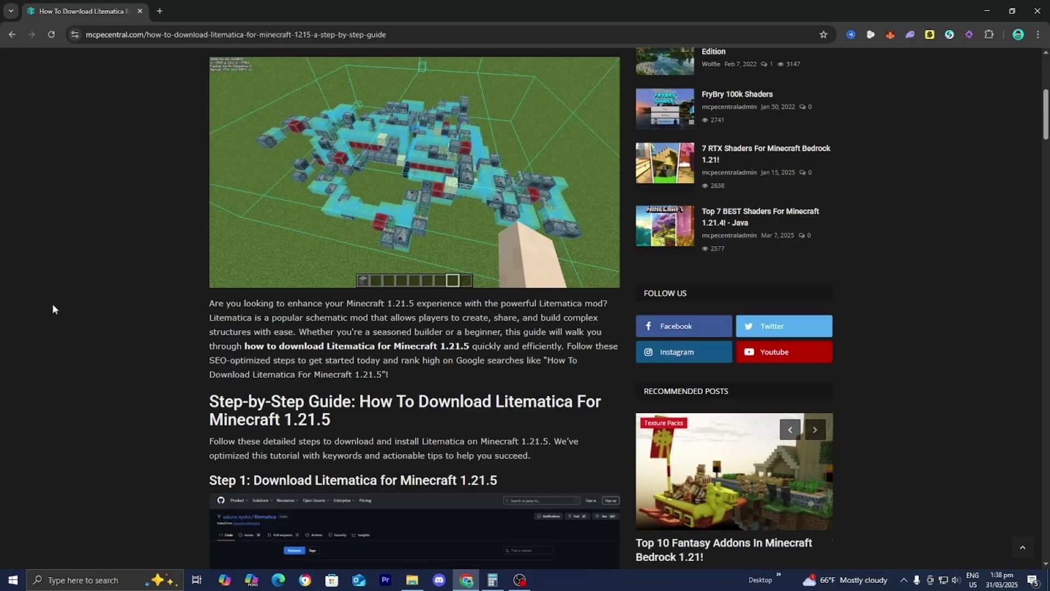
pyautogui.scroll(-6, 53, 309)
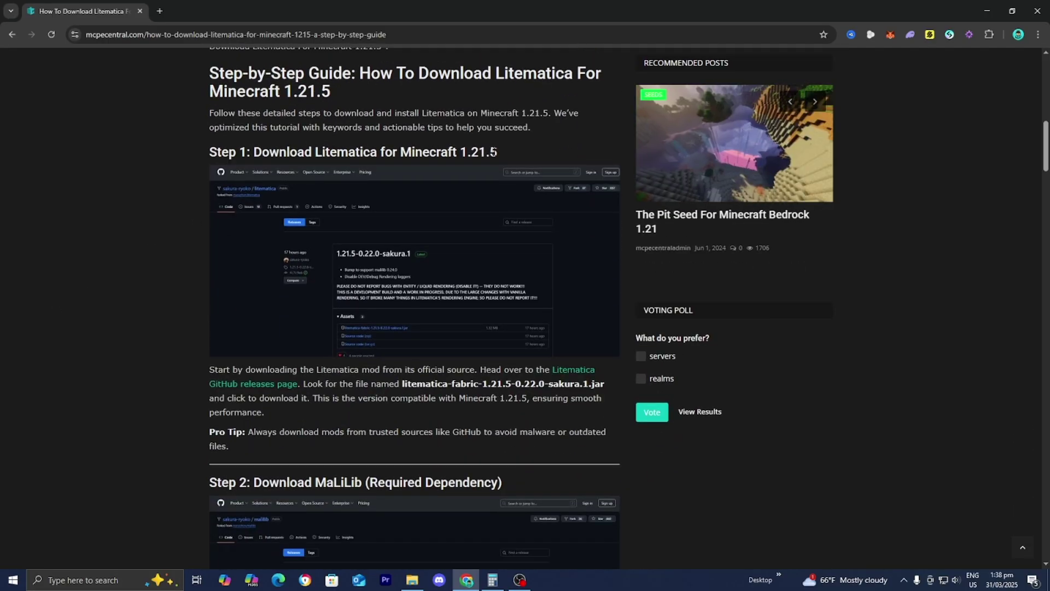
pyautogui.click(265, 389)
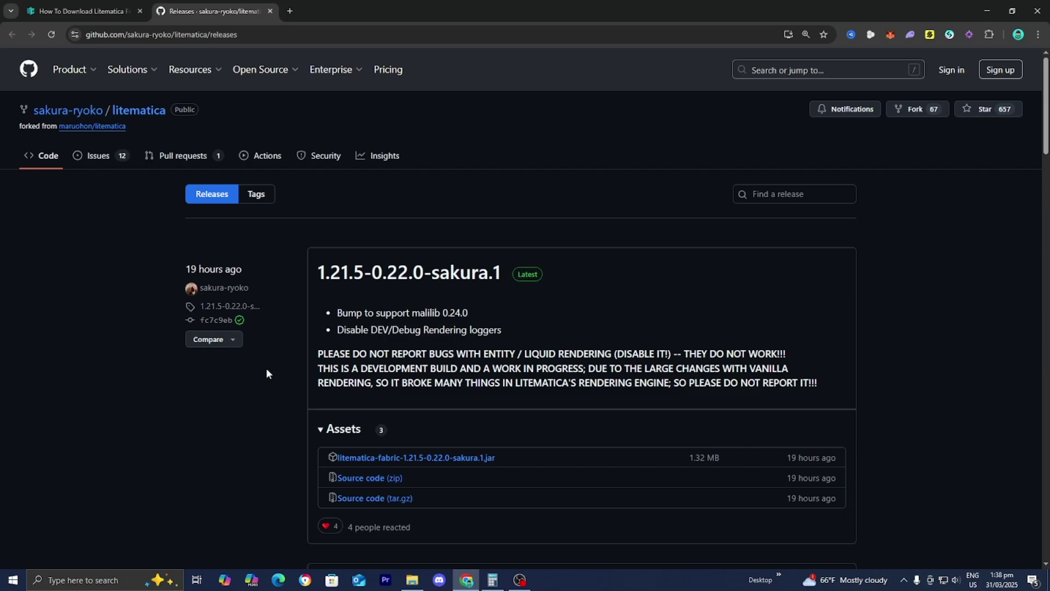
# Step: Download litematica-fabric-1.21.5-0.22.0-sakura.1.jar from Assets and drag a copy from Downloads onto the desktop
pyautogui.scroll(-1, 266, 372)
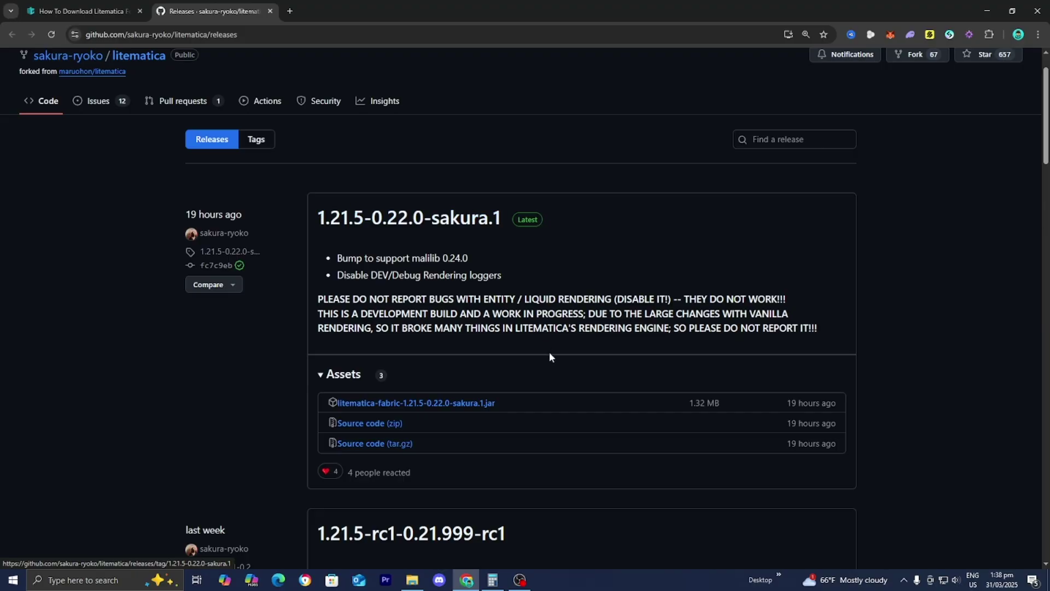
pyautogui.click(464, 405)
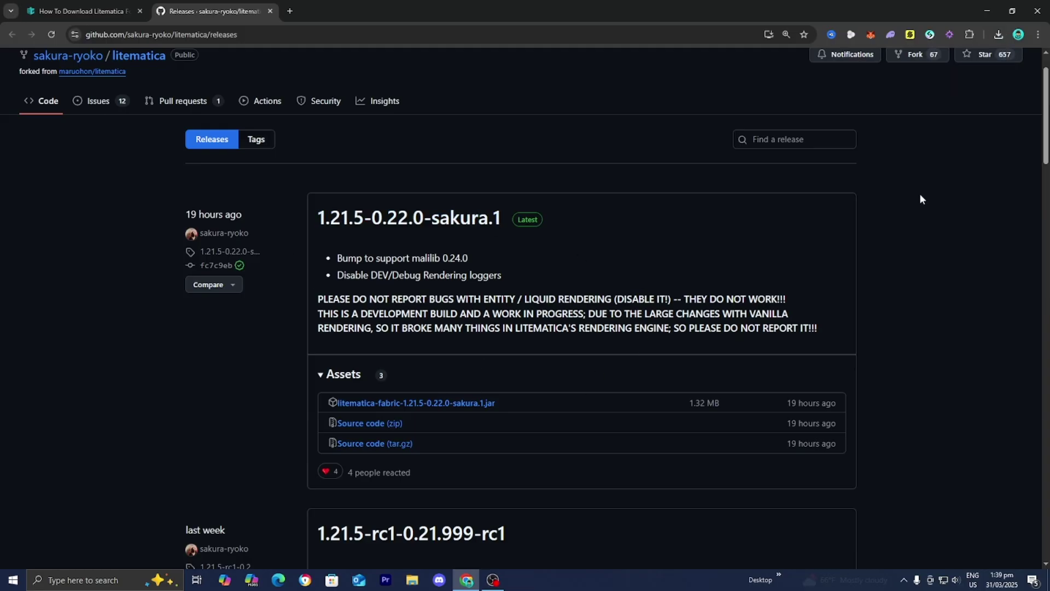
pyautogui.moveTo(618, 10); pyautogui.dragTo(582, 232)
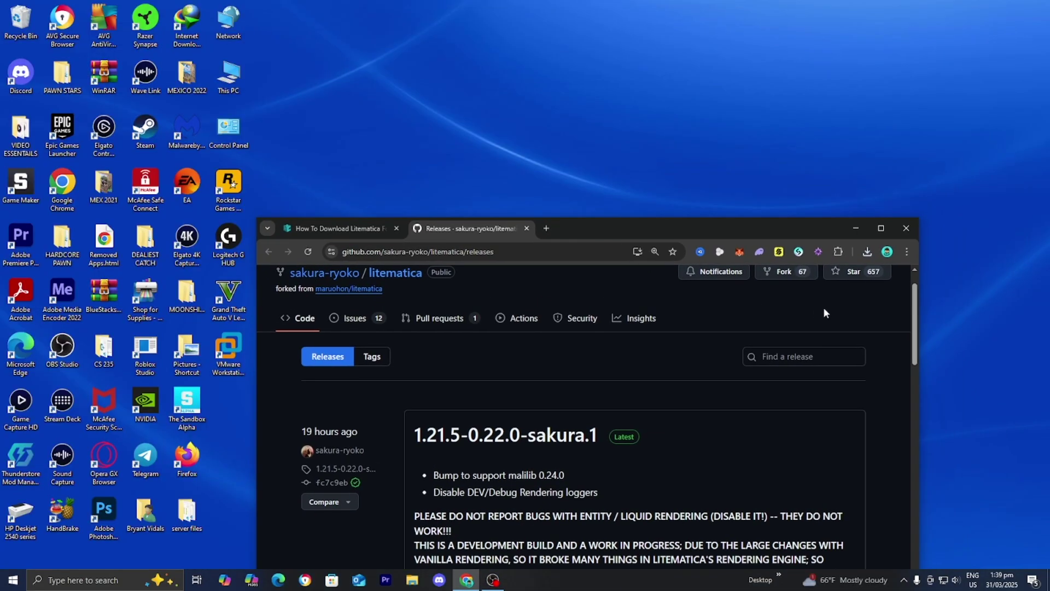
pyautogui.click(872, 252)
pyautogui.moveTo(792, 300); pyautogui.dragTo(671, 170)
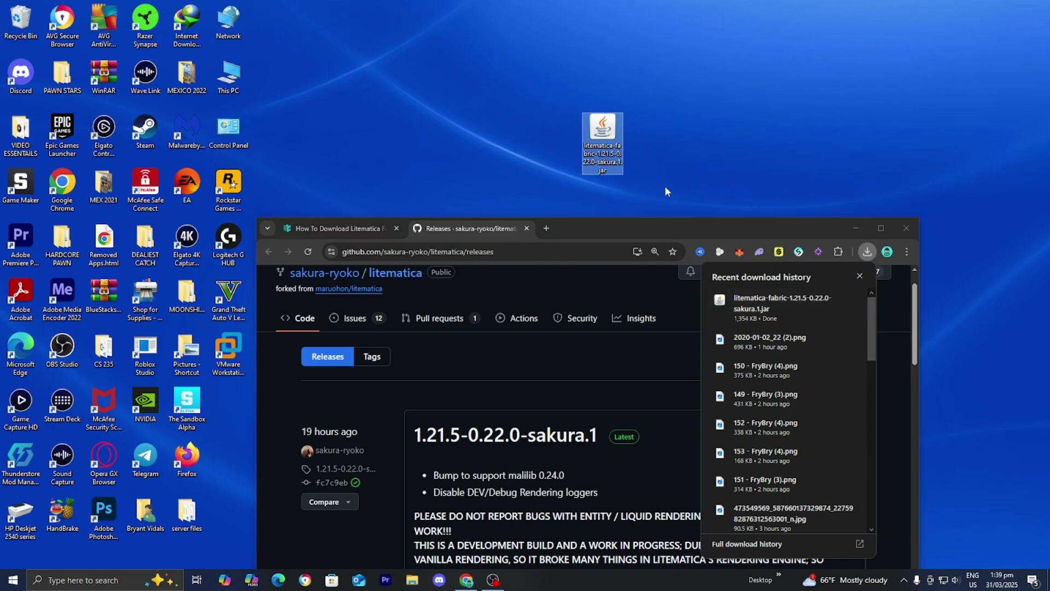
pyautogui.moveTo(603, 131); pyautogui.dragTo(603, 186)
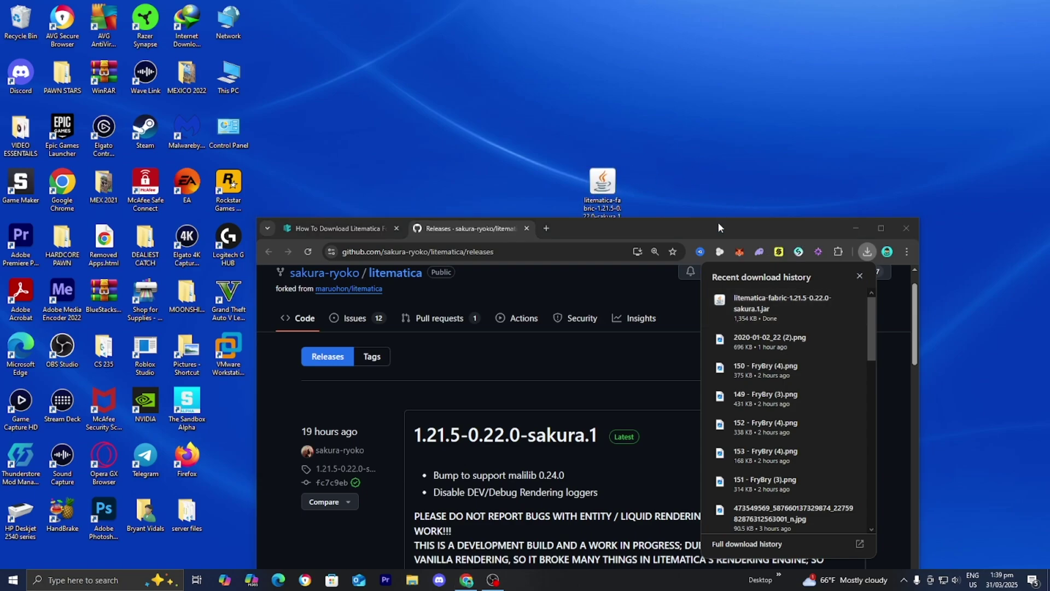
pyautogui.moveTo(719, 227); pyautogui.dragTo(681, 269)
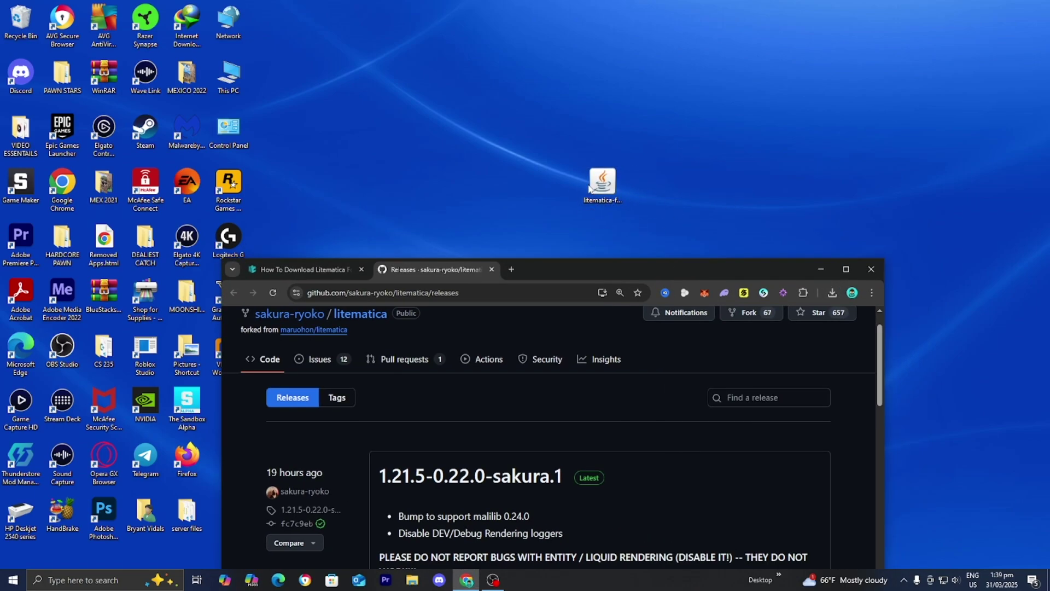
pyautogui.click(847, 269)
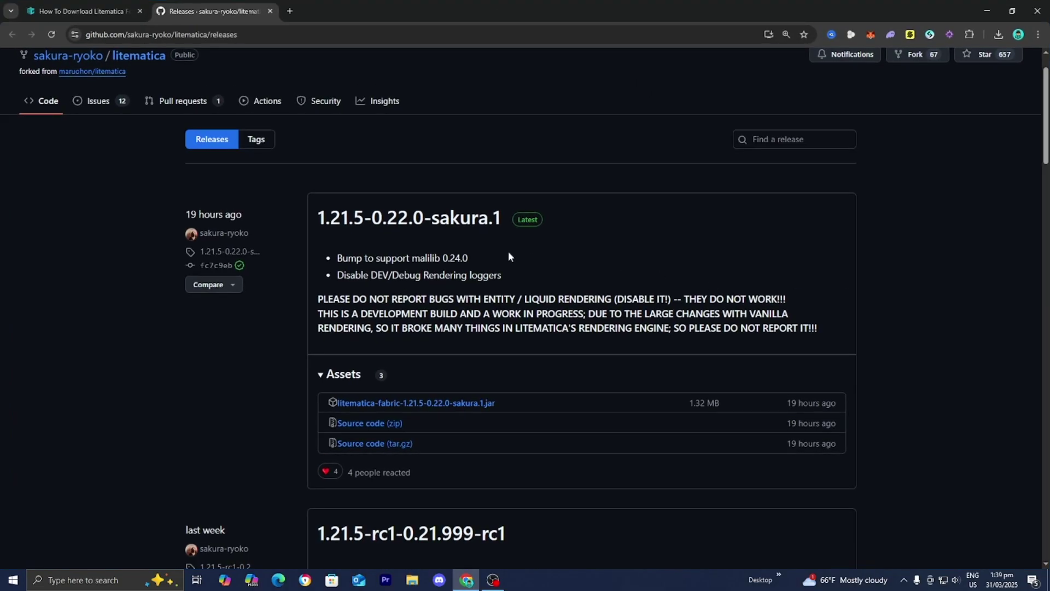
# Step: From the guide, open the MaLiLib GitHub releases page and download malilib-fabric-1.21.5-0.24.0-sakura.4.jar
pyautogui.click(107, 5)
pyautogui.scroll(-5, 324, 235)
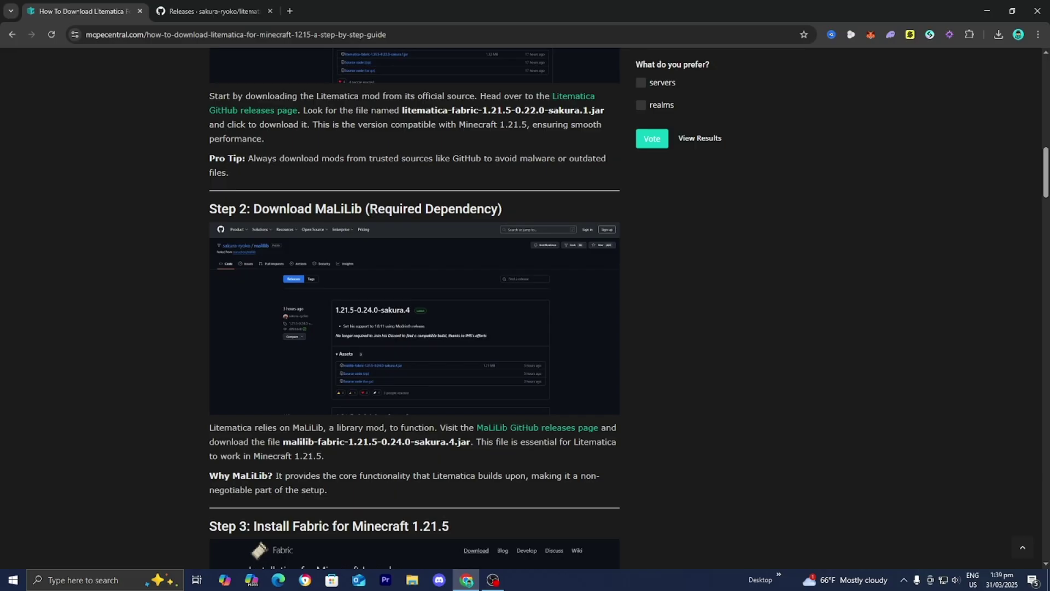
pyautogui.scroll(-1, 378, 249)
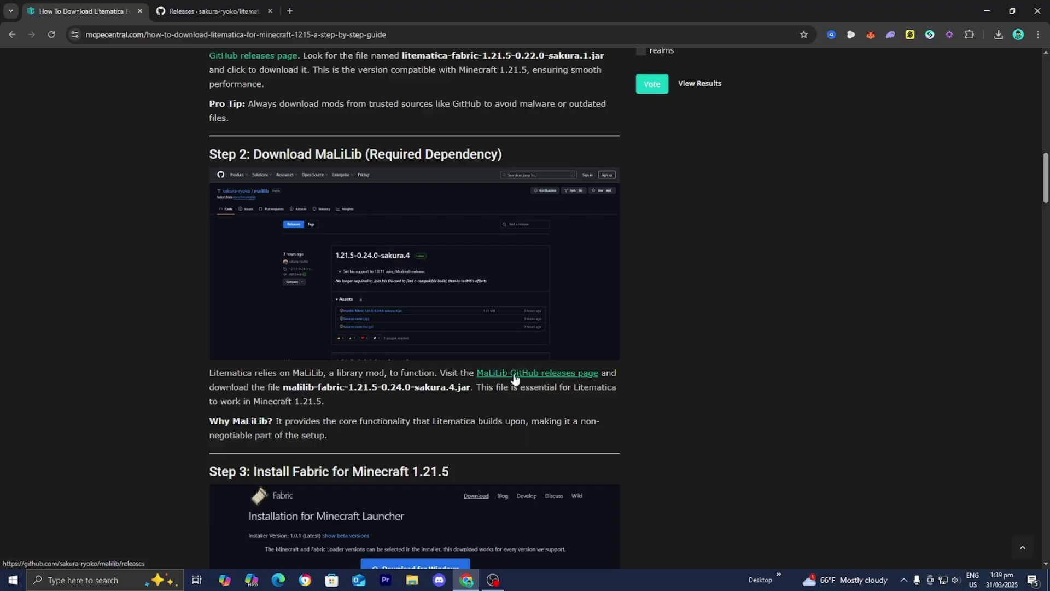
pyautogui.moveTo(474, 377); pyautogui.dragTo(602, 376)
pyautogui.click(574, 374)
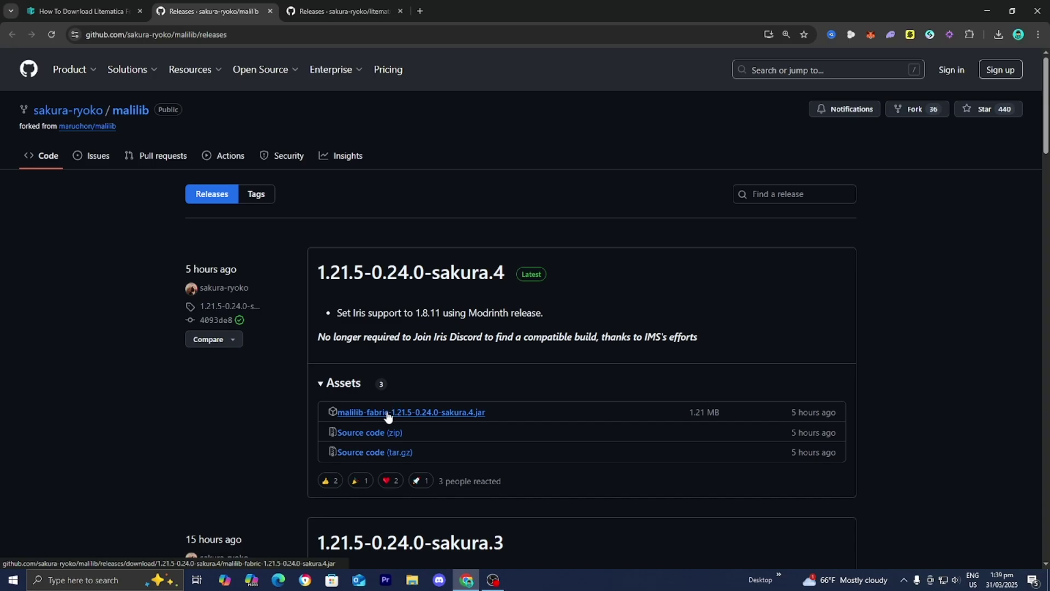
pyautogui.click(428, 420)
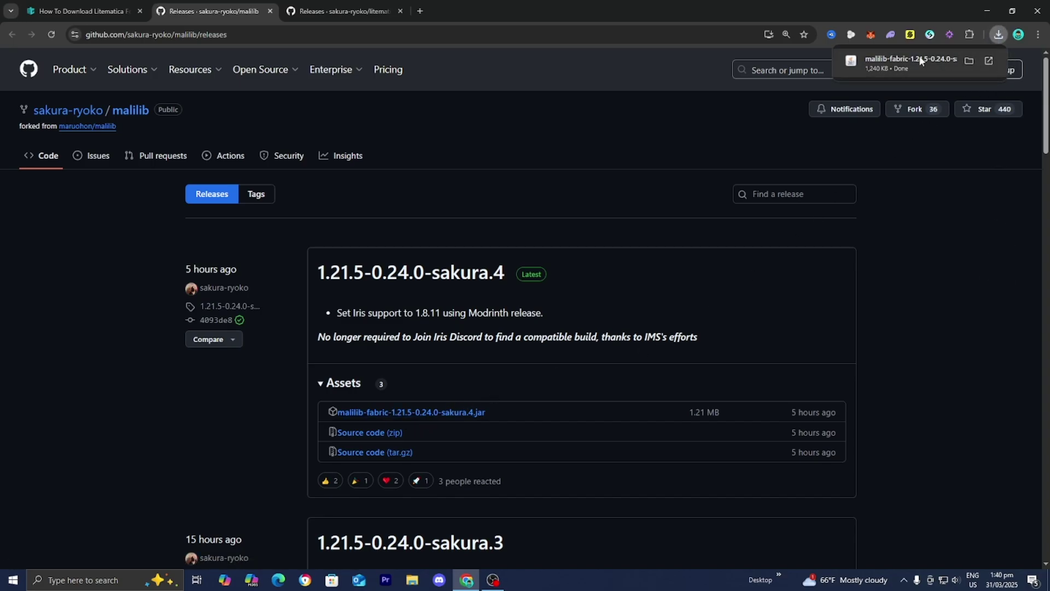
# Step: Drag the MaLiLib jar from download history onto the desktop and return to the guide tab
pyautogui.moveTo(900, 18); pyautogui.dragTo(856, 296)
pyautogui.click(955, 315)
pyautogui.moveTo(865, 49); pyautogui.dragTo(563, 186)
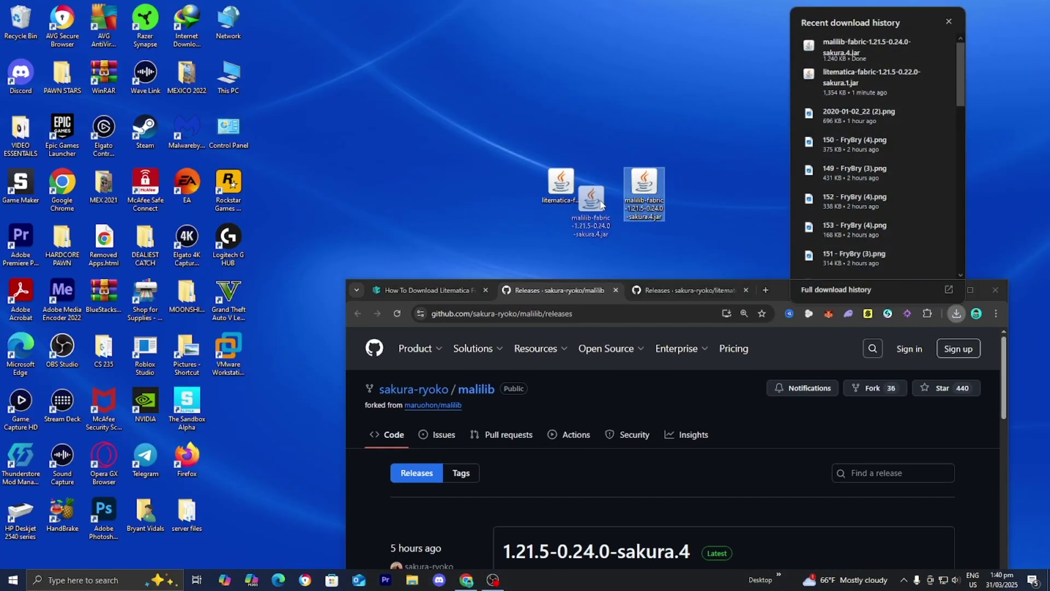
pyautogui.press('super+Up')
pyautogui.click(73, 2)
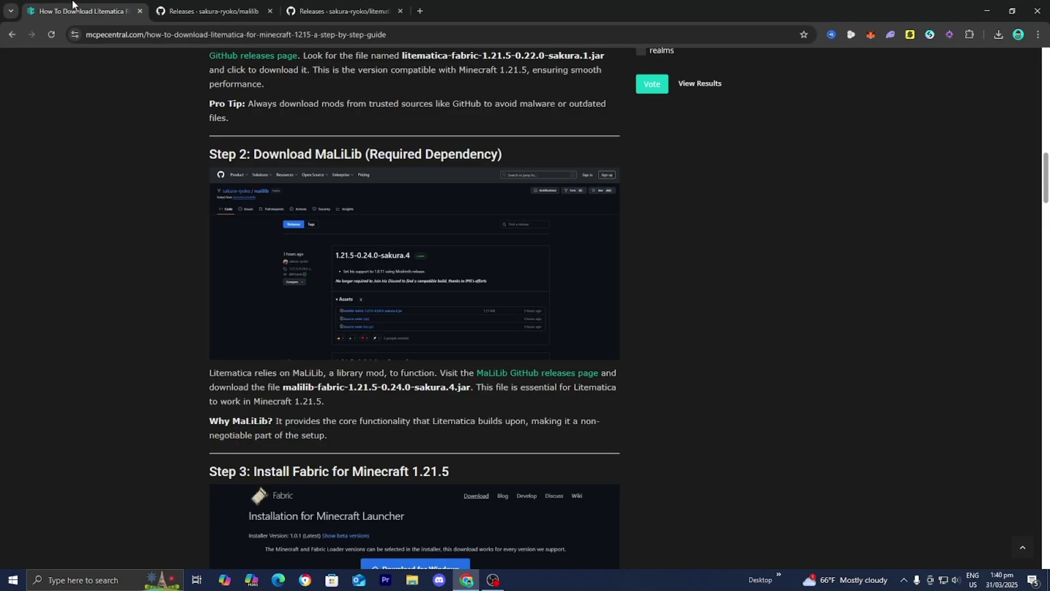
# Step: Open the official Fabric installer page from the guide and download the universal installer jar
pyautogui.scroll(-7, 160, 146)
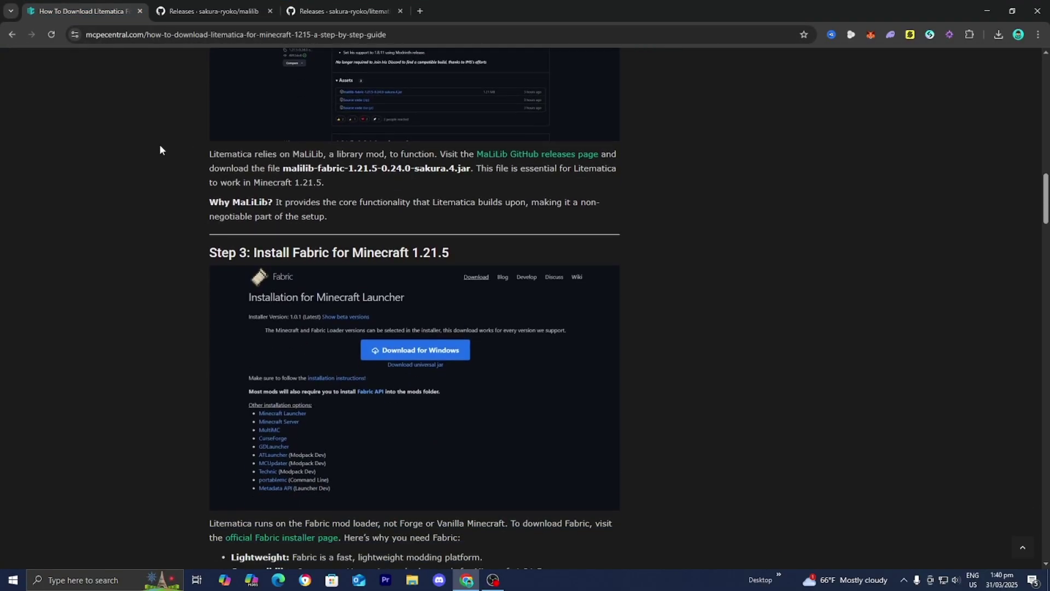
pyautogui.scroll(1, 159, 149)
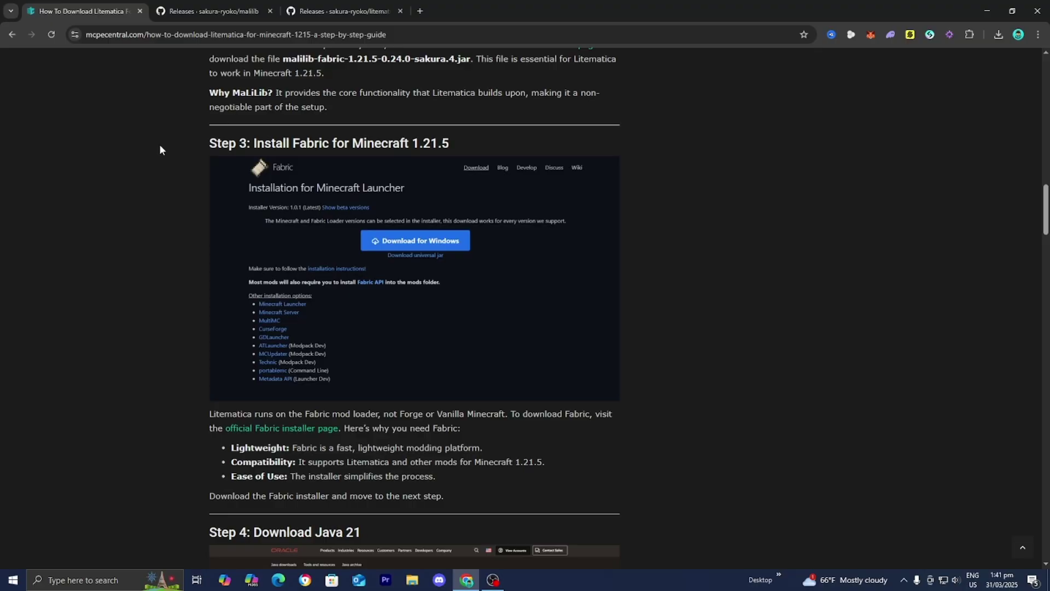
pyautogui.click(265, 432)
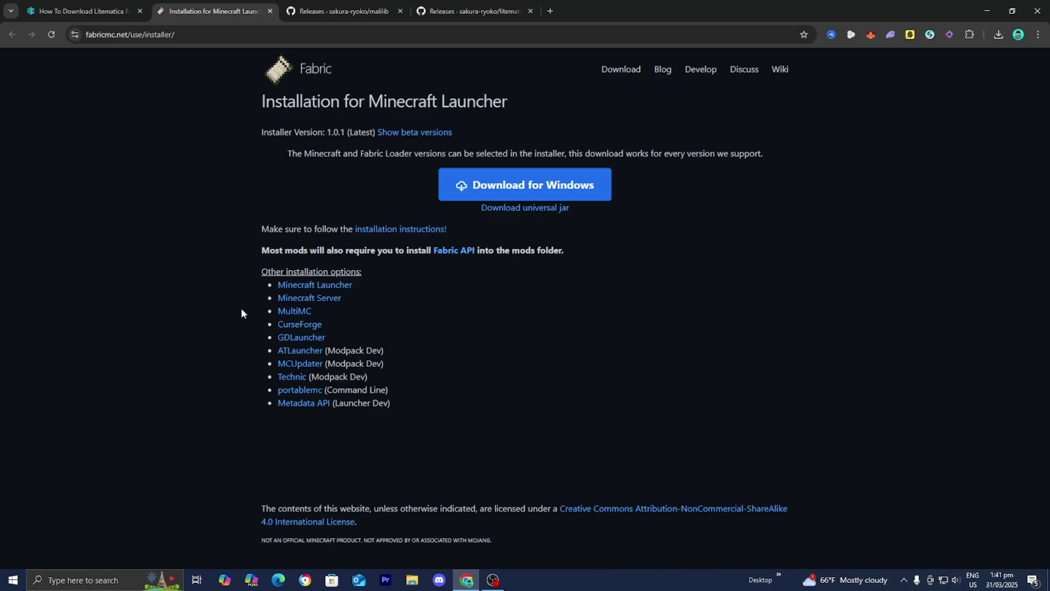
pyautogui.click(532, 212)
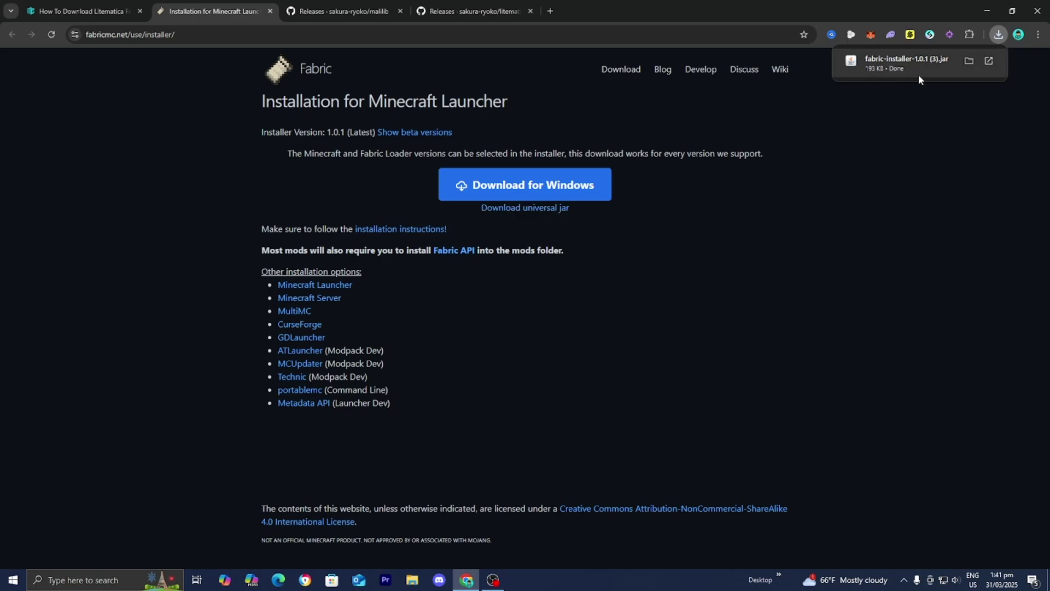
# Step: Drag fabric-installer-1.0.1 (3).jar from Downloads onto the desktop and switch back to the guide article
pyautogui.doubleClick(861, 5)
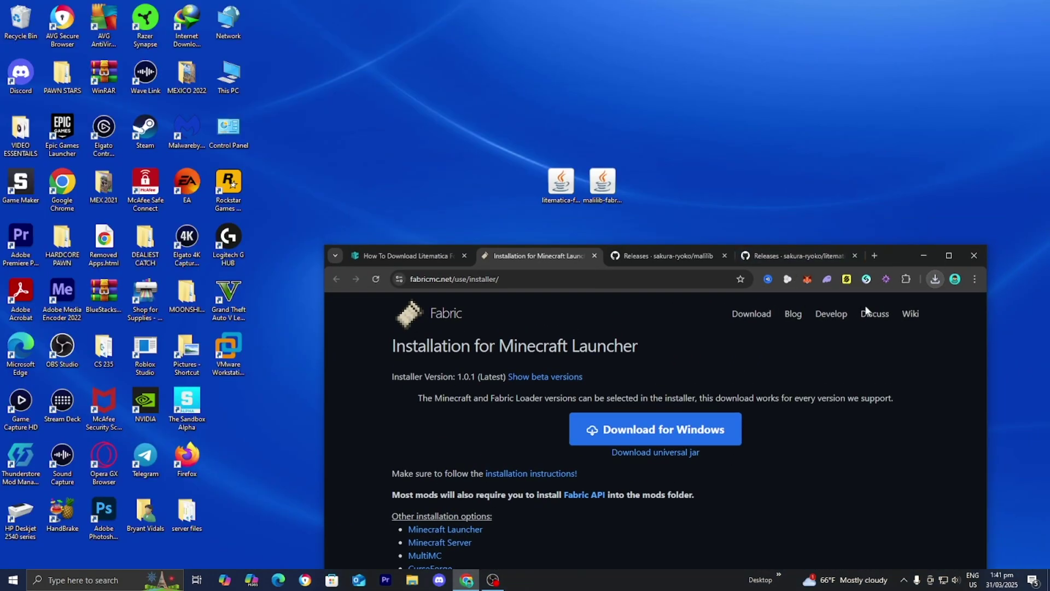
pyautogui.click(936, 279)
pyautogui.moveTo(843, 328); pyautogui.dragTo(663, 188)
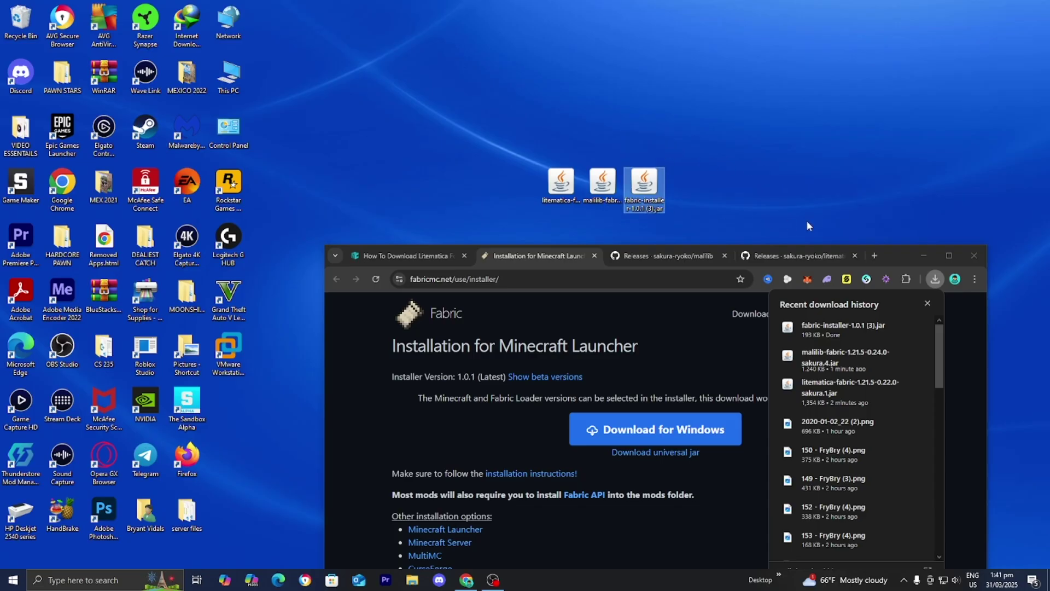
pyautogui.click(951, 254)
pyautogui.click(81, 11)
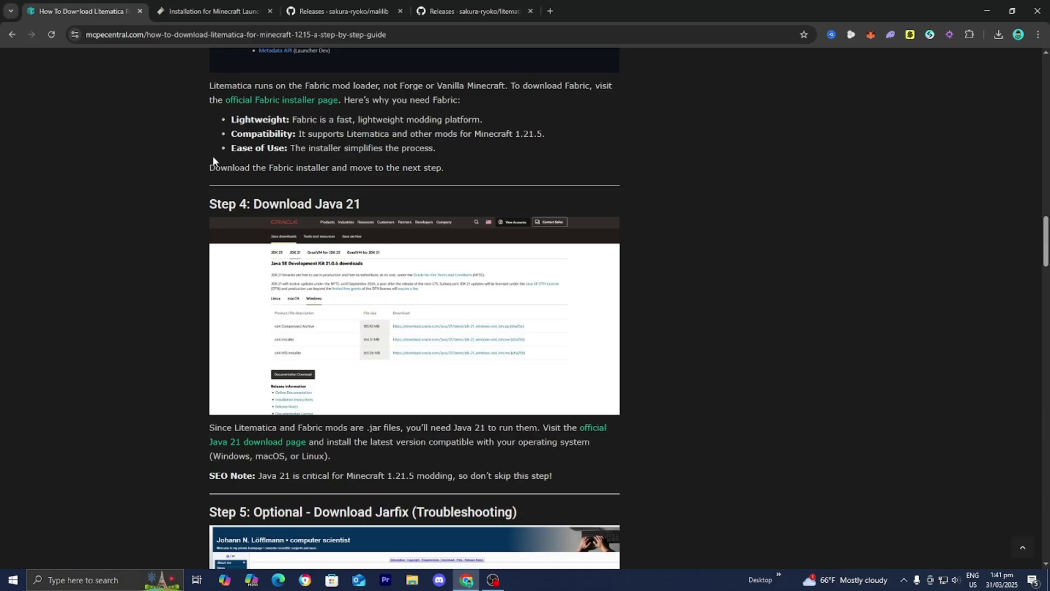
# Step: Open Oracle's Java 21 download page from the guide's Step 4 and show the JDK 21 Windows downloads
pyautogui.scroll(-1, 212, 159)
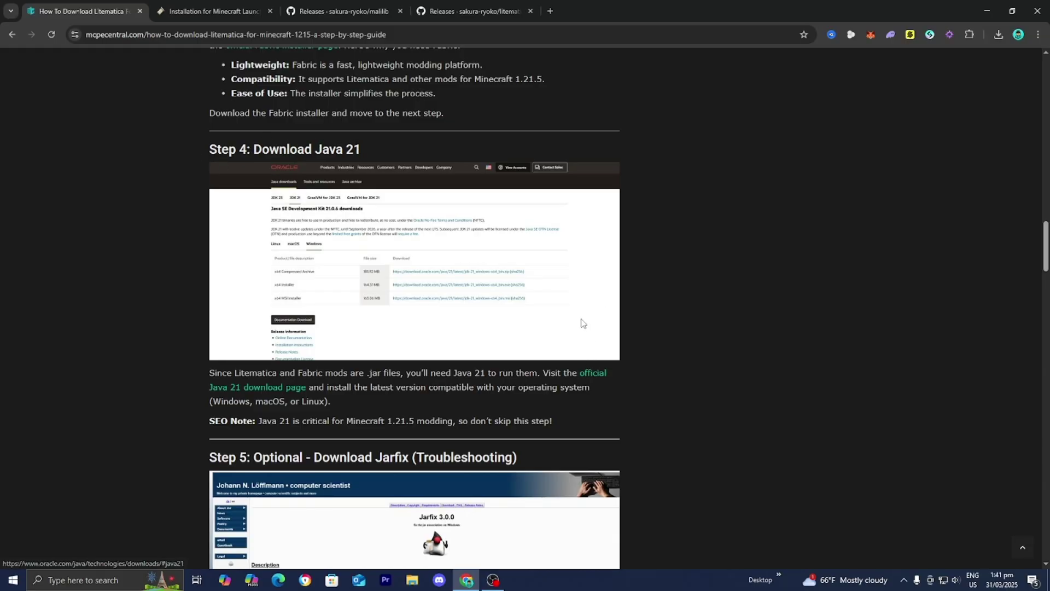
pyautogui.click(295, 387)
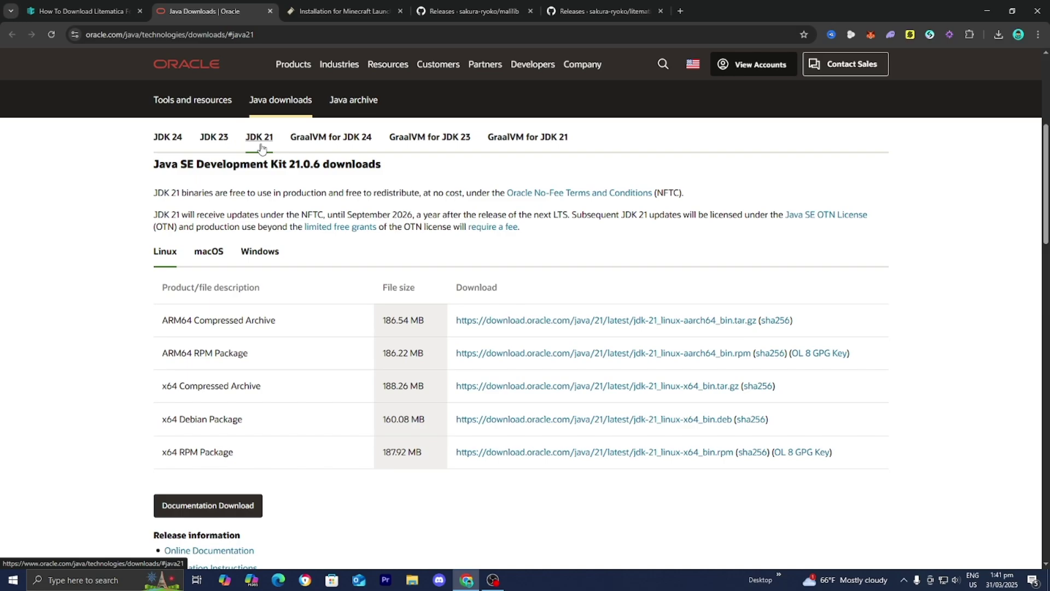
pyautogui.click(248, 258)
# Step: Highlight the JDK 21 x64 Installer row, then open the Jarfix page from the guide's Step 5
pyautogui.moveTo(217, 359); pyautogui.dragTo(163, 359)
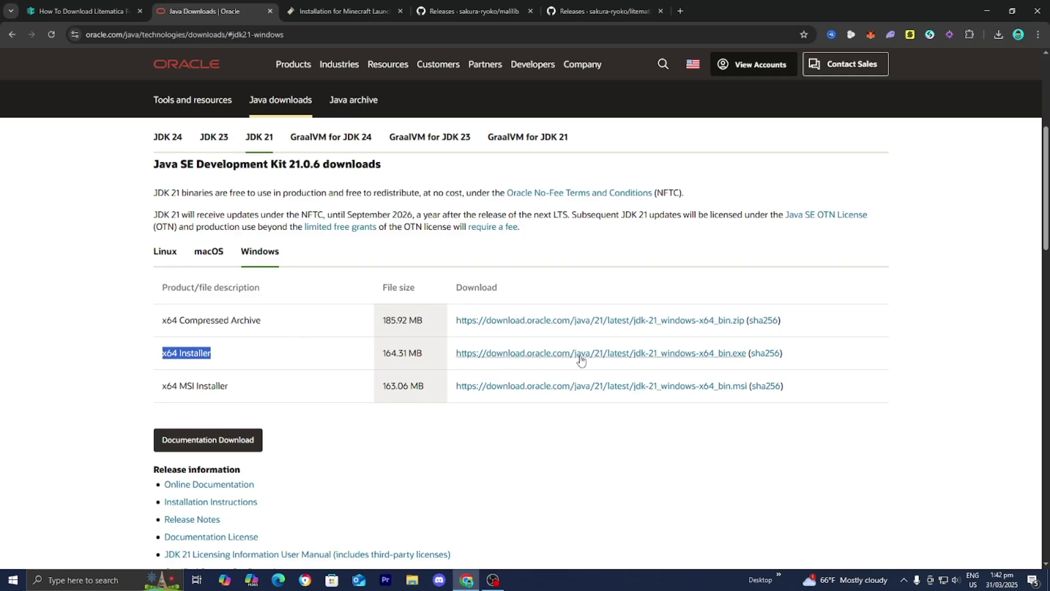
pyautogui.click(452, 358)
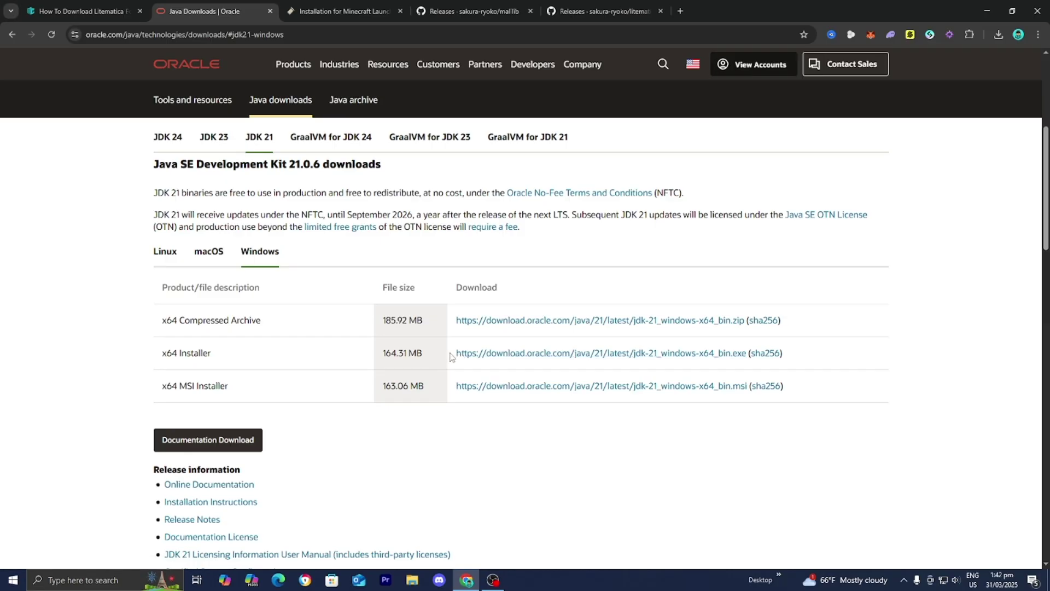
pyautogui.click(125, 4)
pyautogui.scroll(-5, 93, 288)
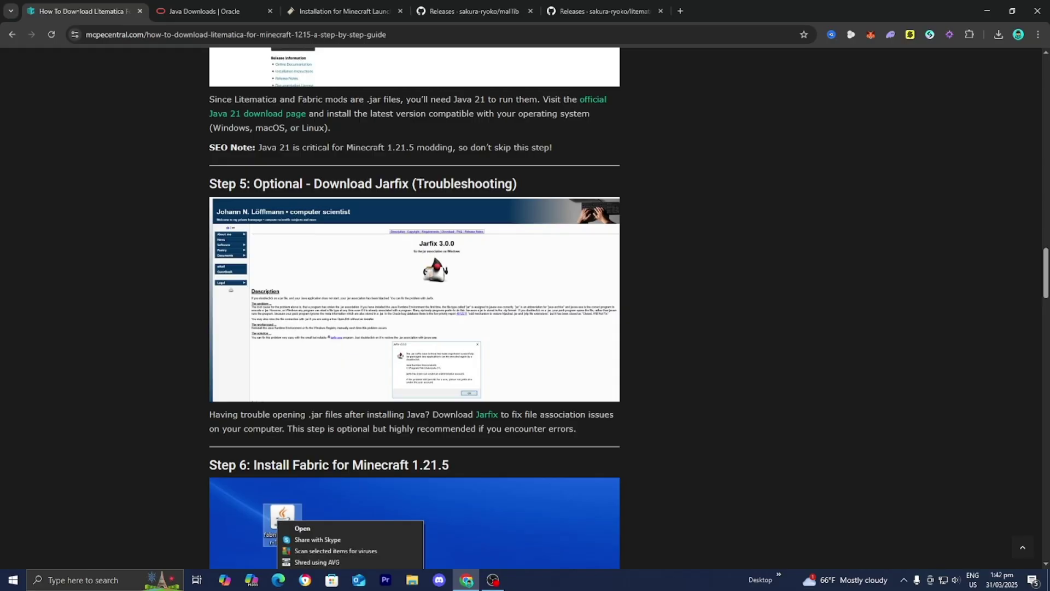
pyautogui.click(484, 414)
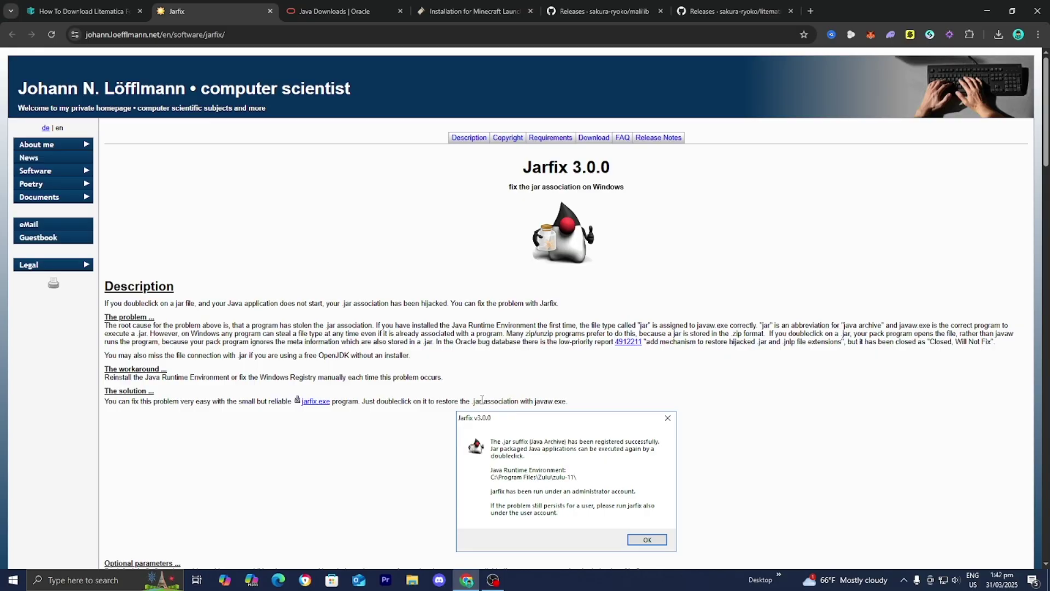
# Step: Scroll through the Jarfix 3.0.0 download page
pyautogui.scroll(-2, 492, 391)
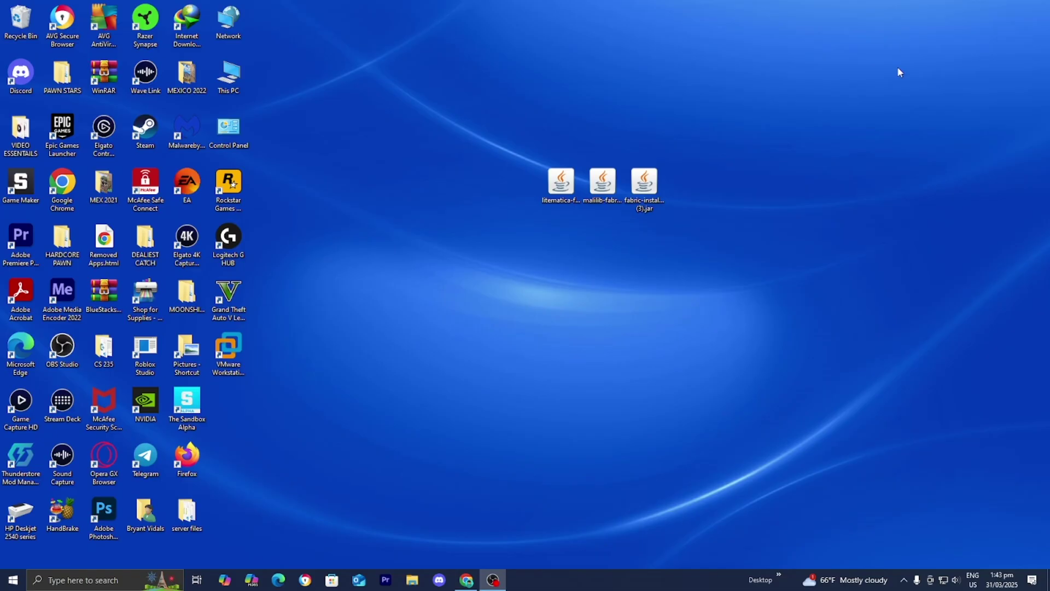
# Step: Drag the Litematica, MaLiLib and Fabric installer jar icons down one row on the desktop
pyautogui.moveTo(559, 188); pyautogui.dragTo(561, 246)
pyautogui.moveTo(602, 187); pyautogui.dragTo(602, 247)
pyautogui.moveTo(644, 187); pyautogui.dragTo(637, 249)
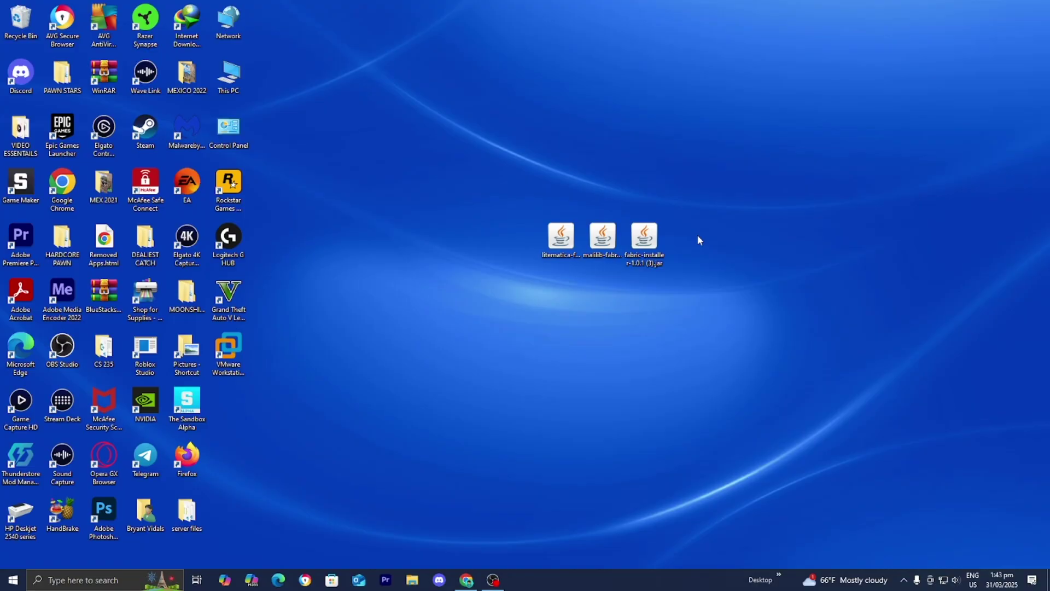
pyautogui.rightClick(652, 251)
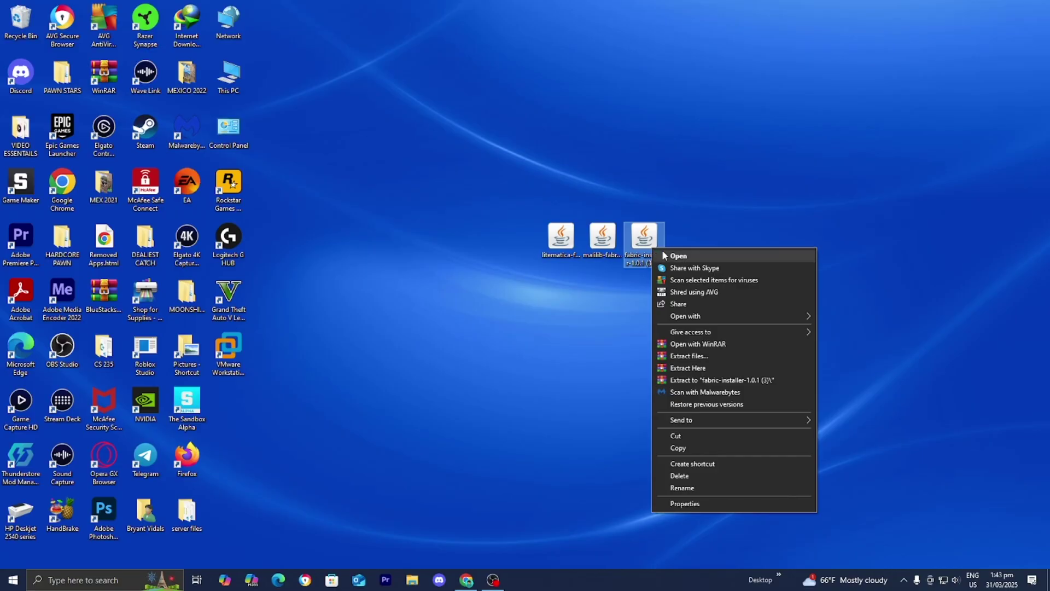
# Step: Open the installer jar with Java(TM) Platform SE binary, install Fabric Loader 0.16.10 for 1.21.5, then close it
pyautogui.moveTo(704, 315)
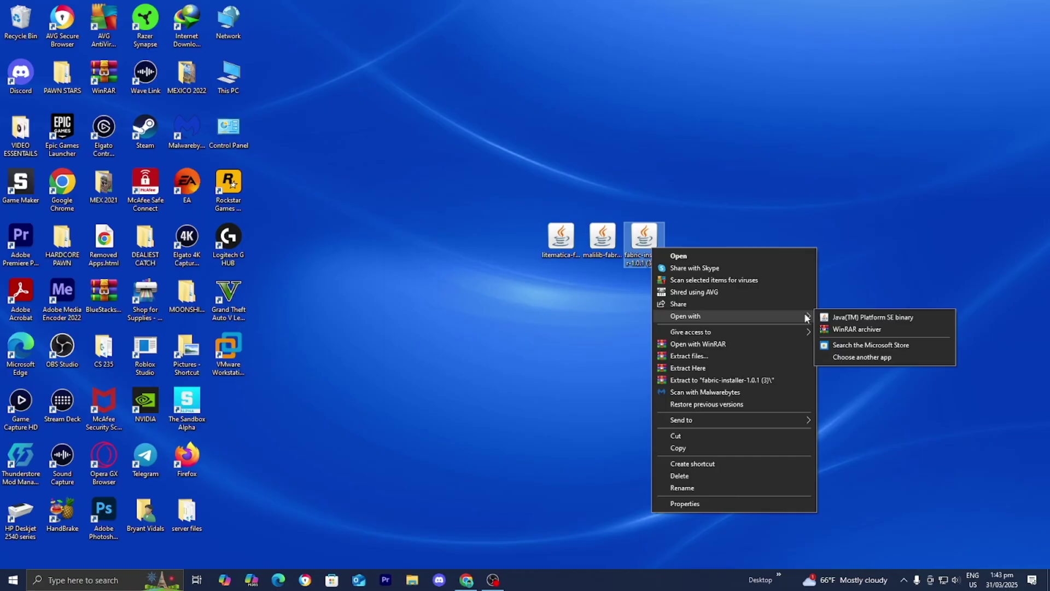
pyautogui.click(838, 318)
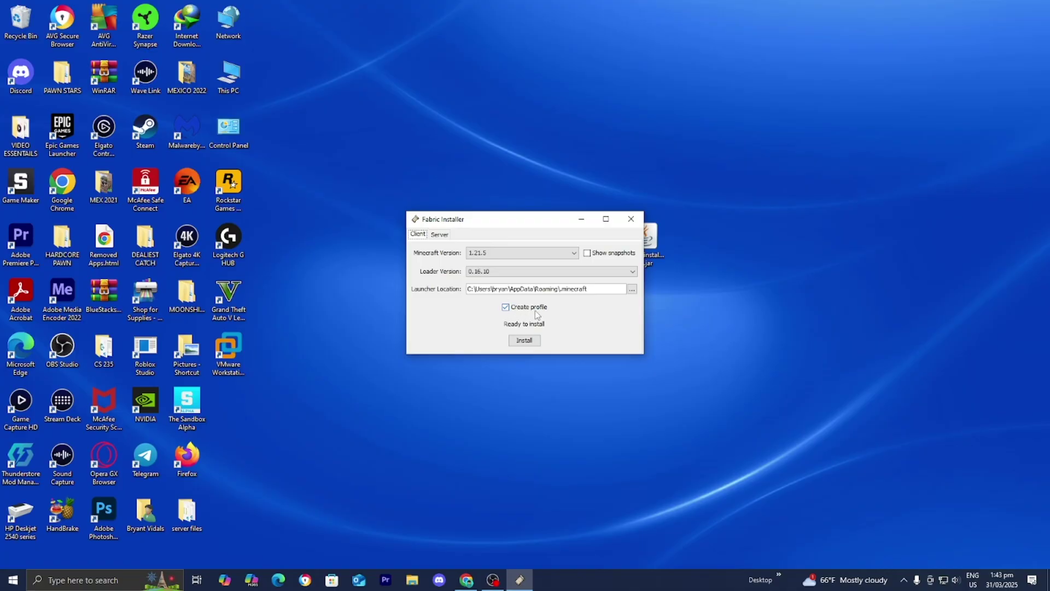
pyautogui.click(524, 341)
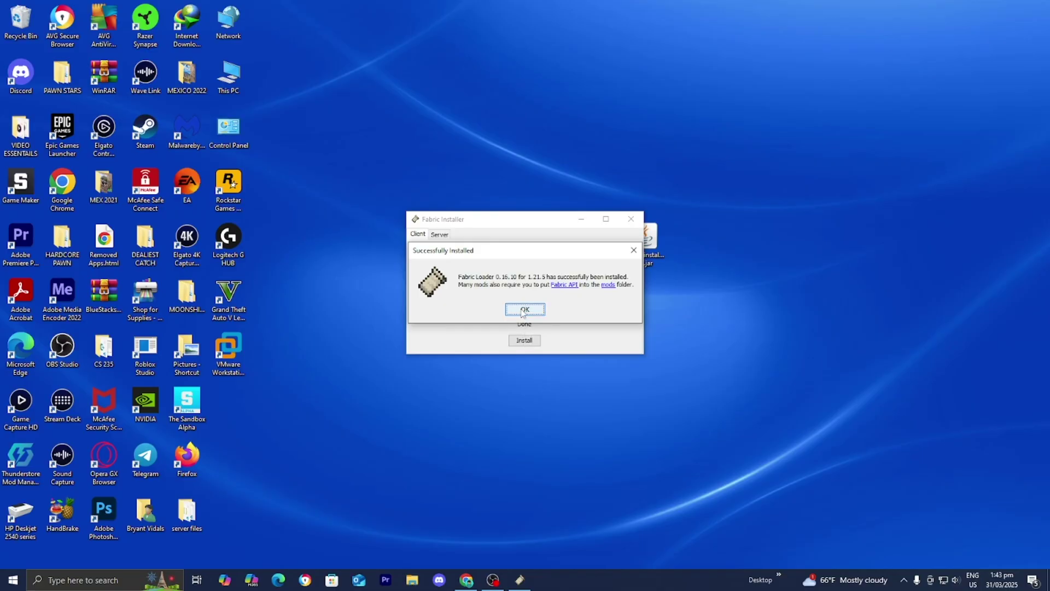
pyautogui.click(523, 311)
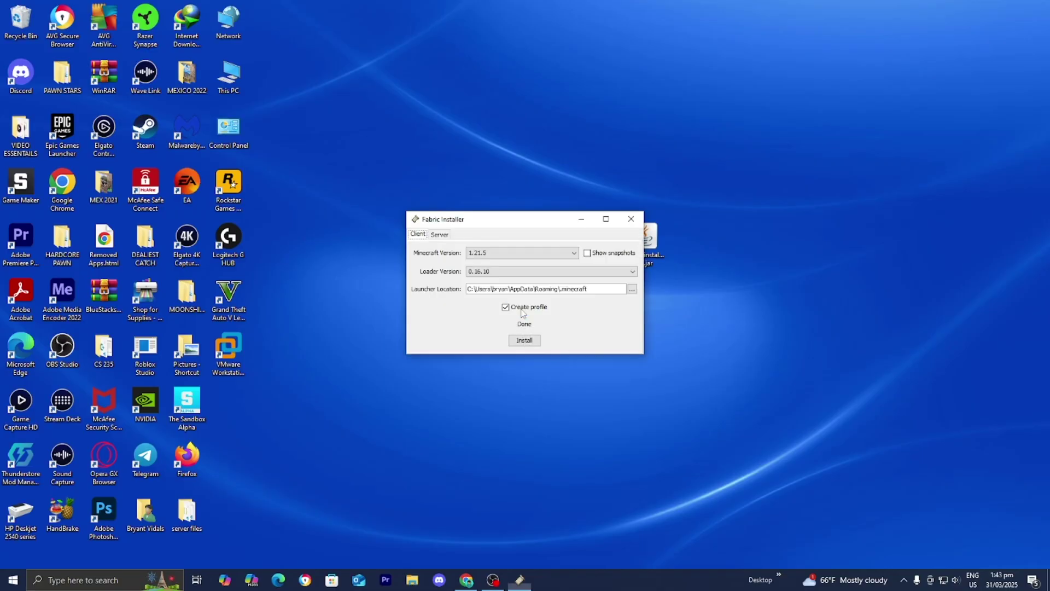
pyautogui.click(629, 220)
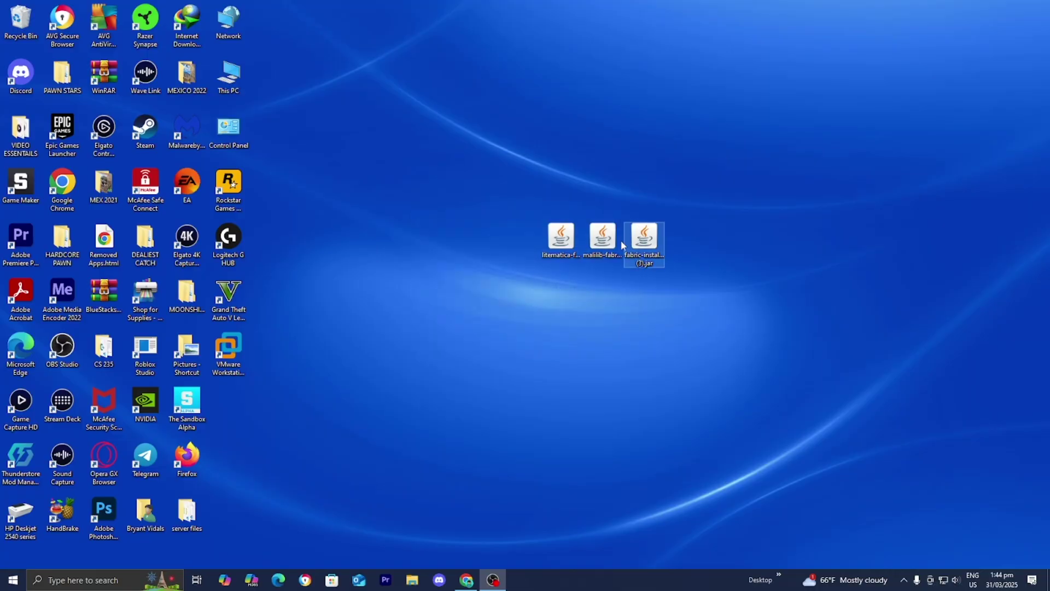
# Step: Launch Minecraft Launcher from Windows search, keep fabric-loader-1.21.5 selected, and view the Installations tab
pyautogui.click(119, 580)
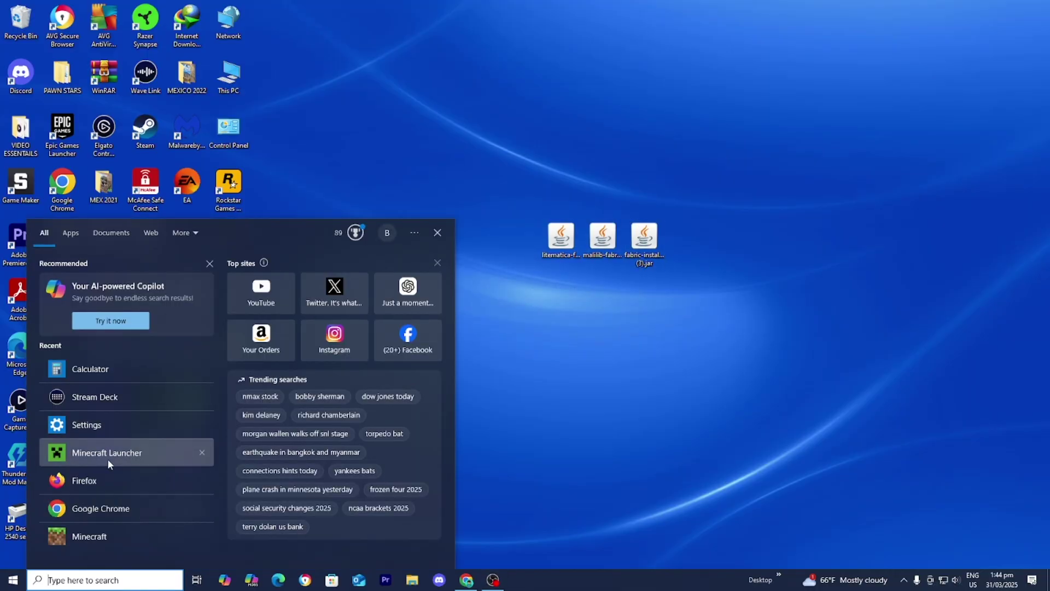
pyautogui.click(108, 459)
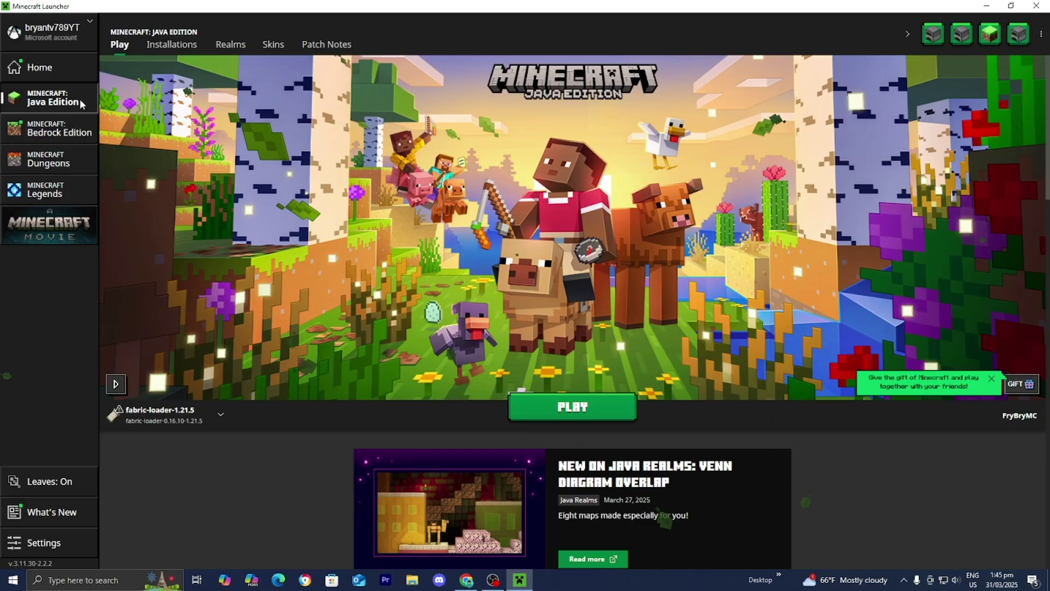
pyautogui.click(190, 419)
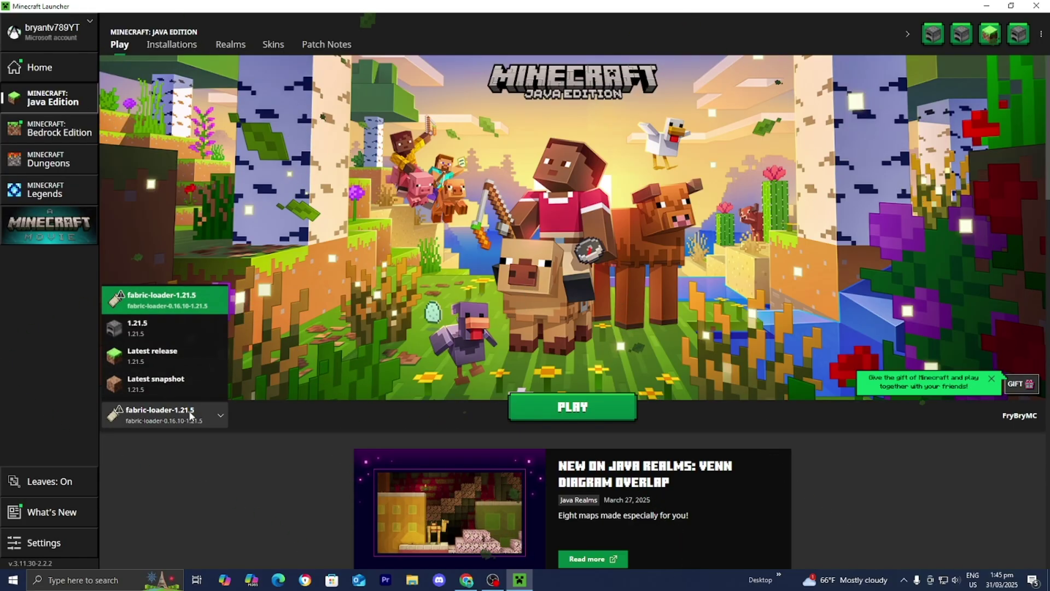
pyautogui.click(198, 302)
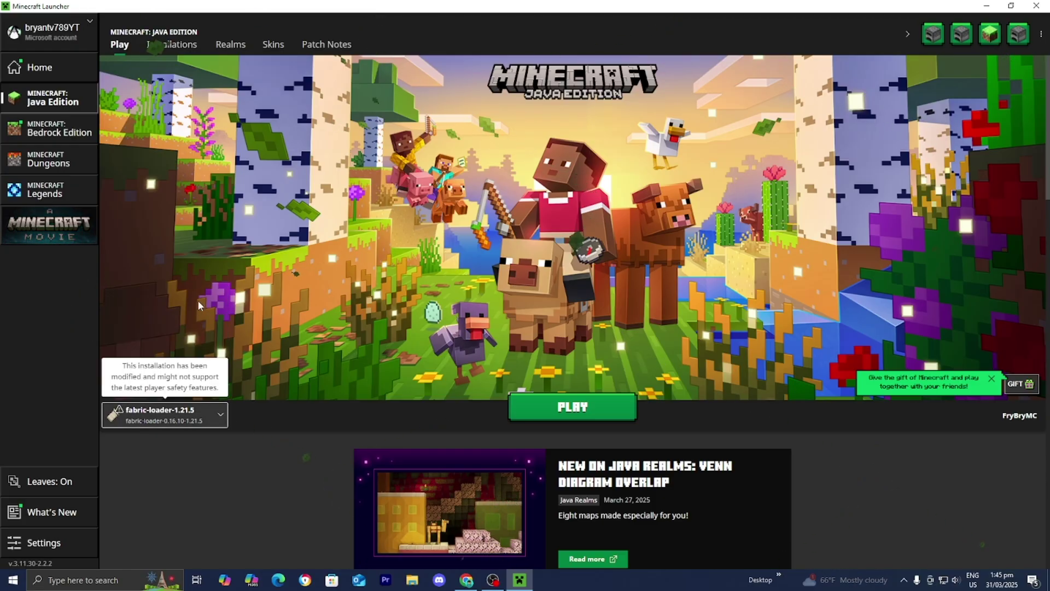
pyautogui.click(170, 49)
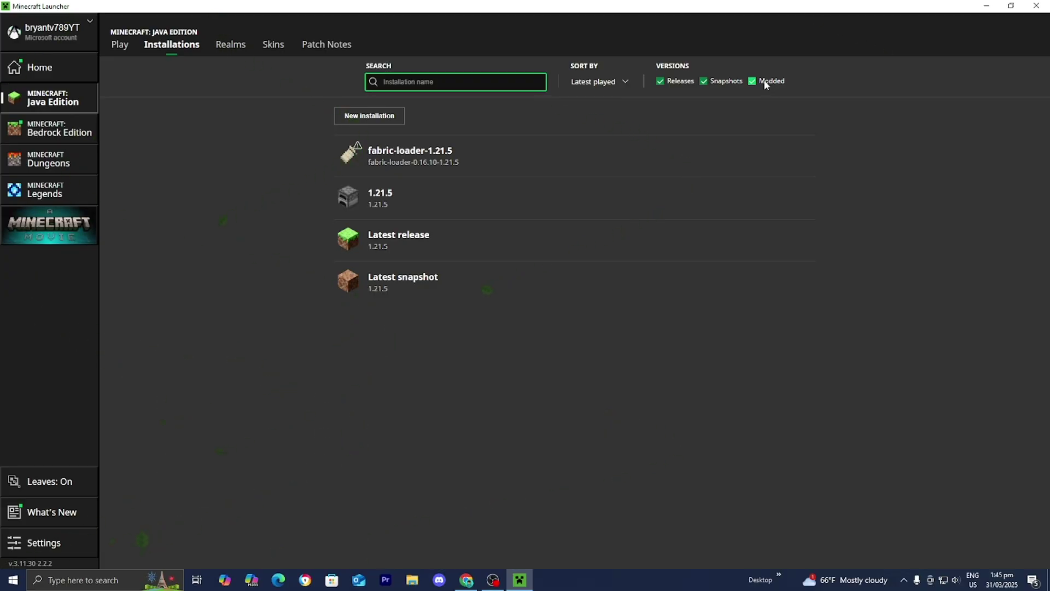
pyautogui.moveTo(527, 150)
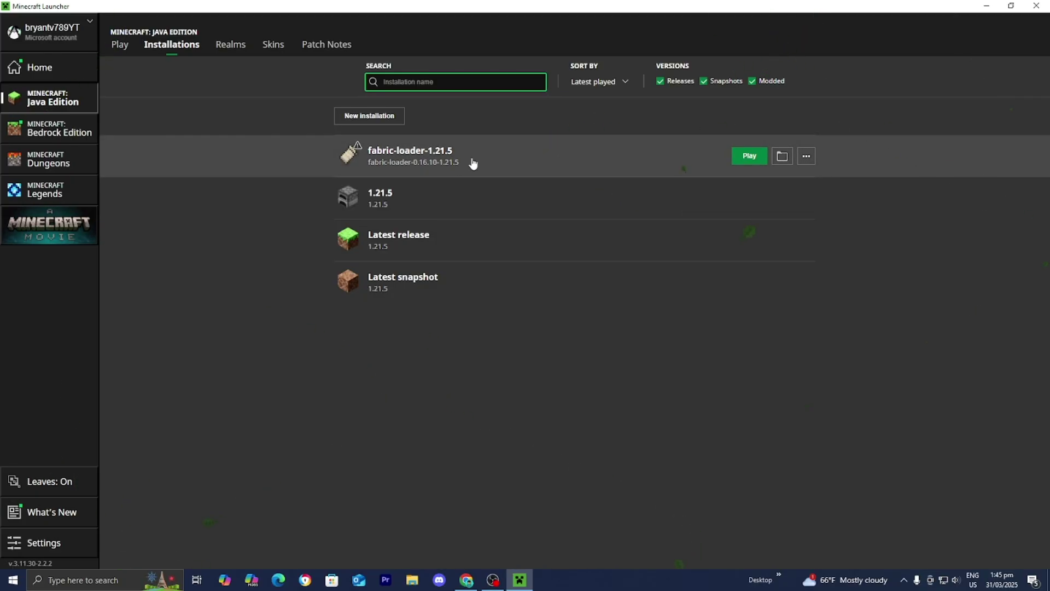
# Step: Open the fabric-loader-1.21.5 installation's game folder and go into its mods folder
pyautogui.click(782, 157)
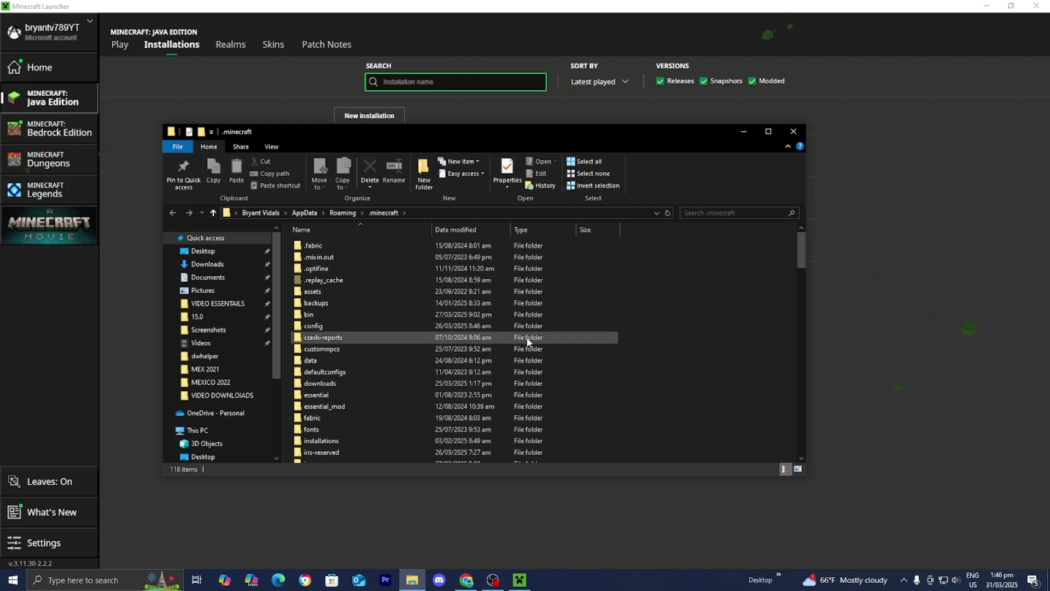
pyautogui.scroll(-1, 527, 342)
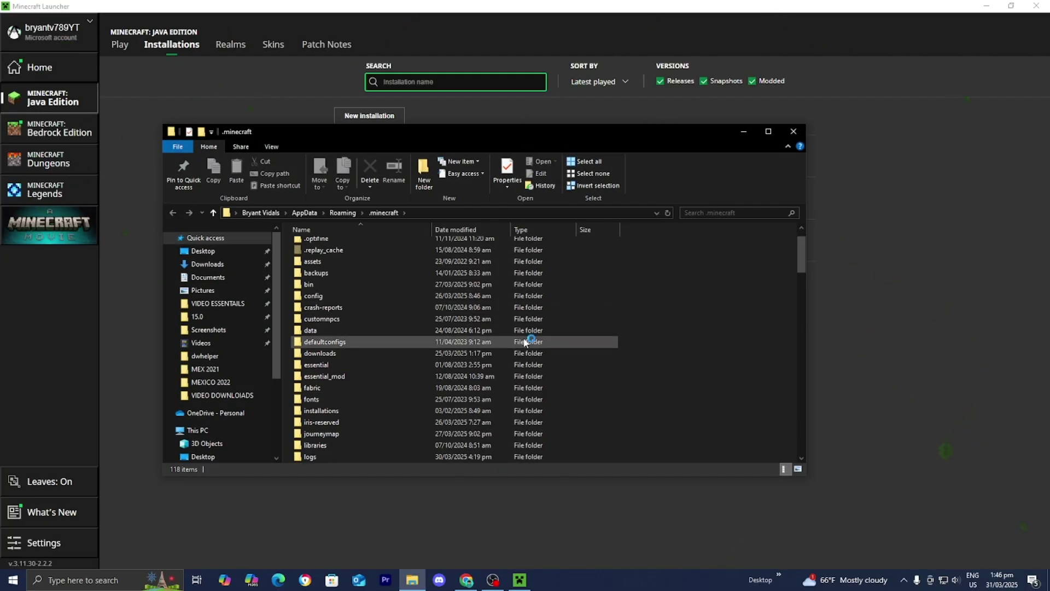
pyautogui.scroll(-1, 524, 341)
pyautogui.scroll(-2, 524, 341)
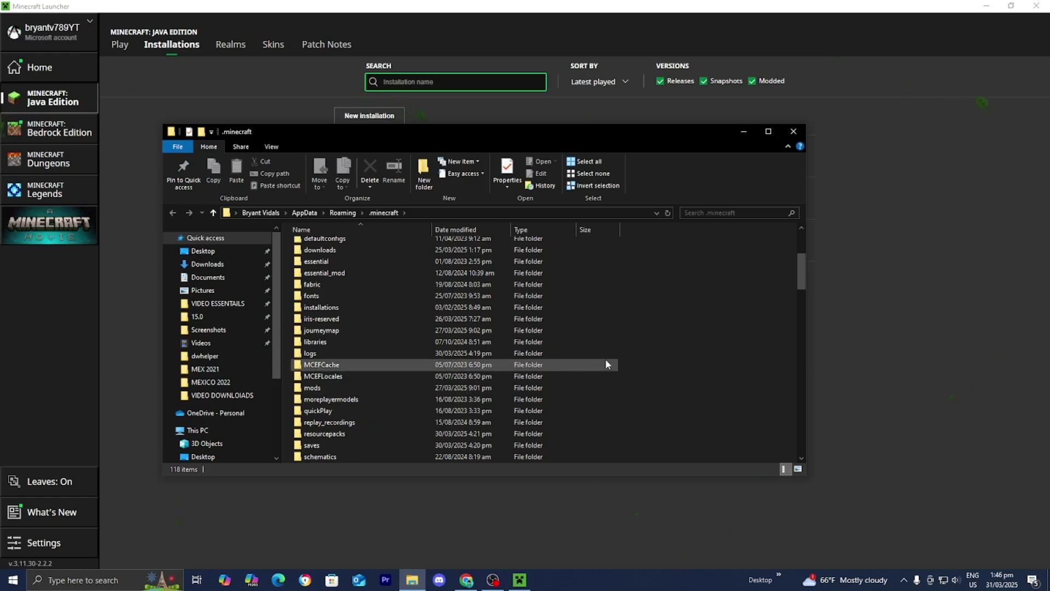
pyautogui.rightClick(644, 324)
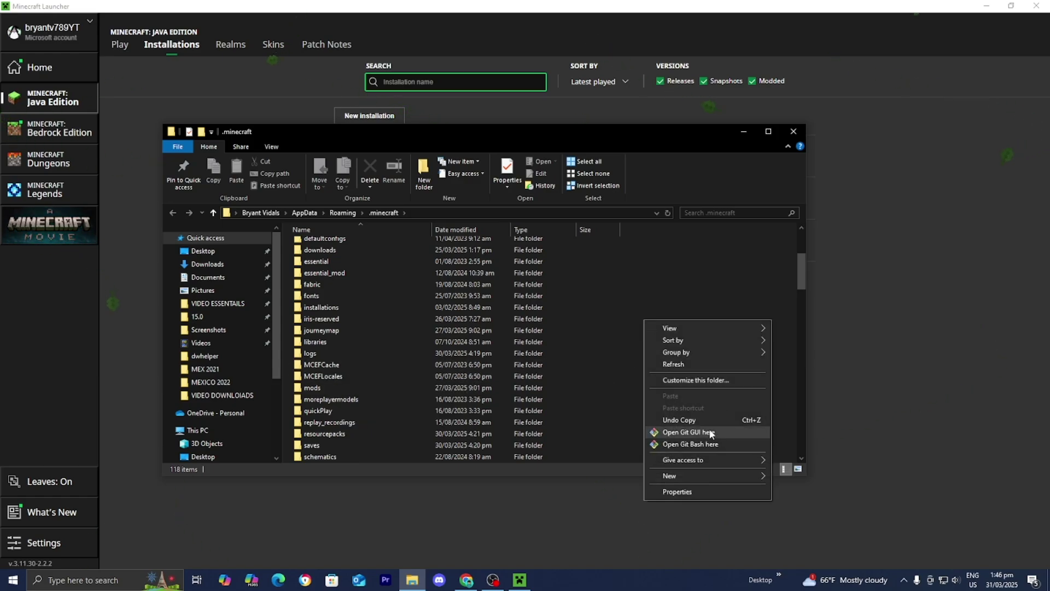
pyautogui.moveTo(743, 477)
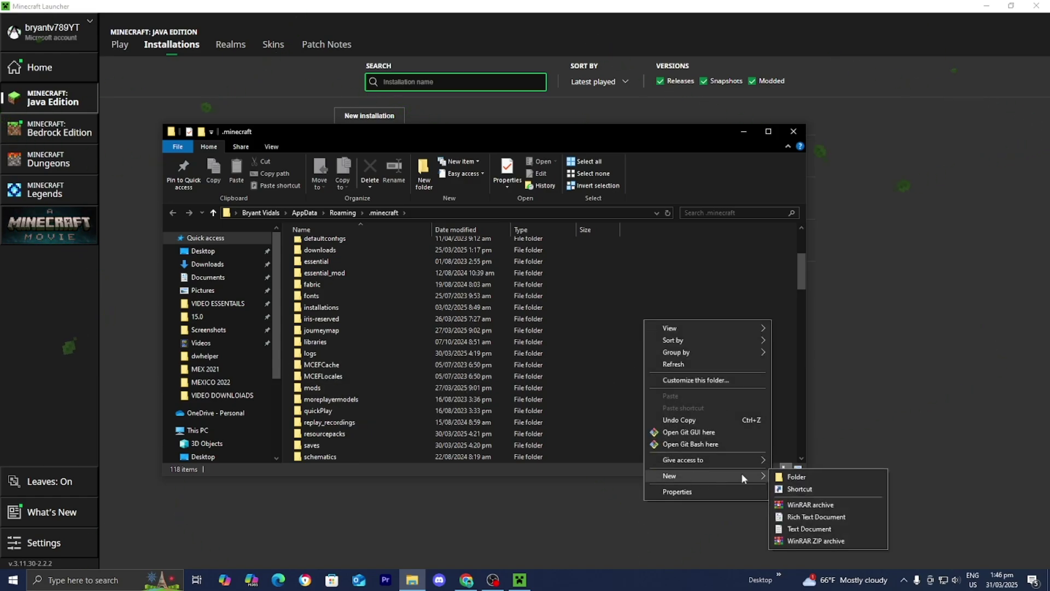
pyautogui.click(709, 297)
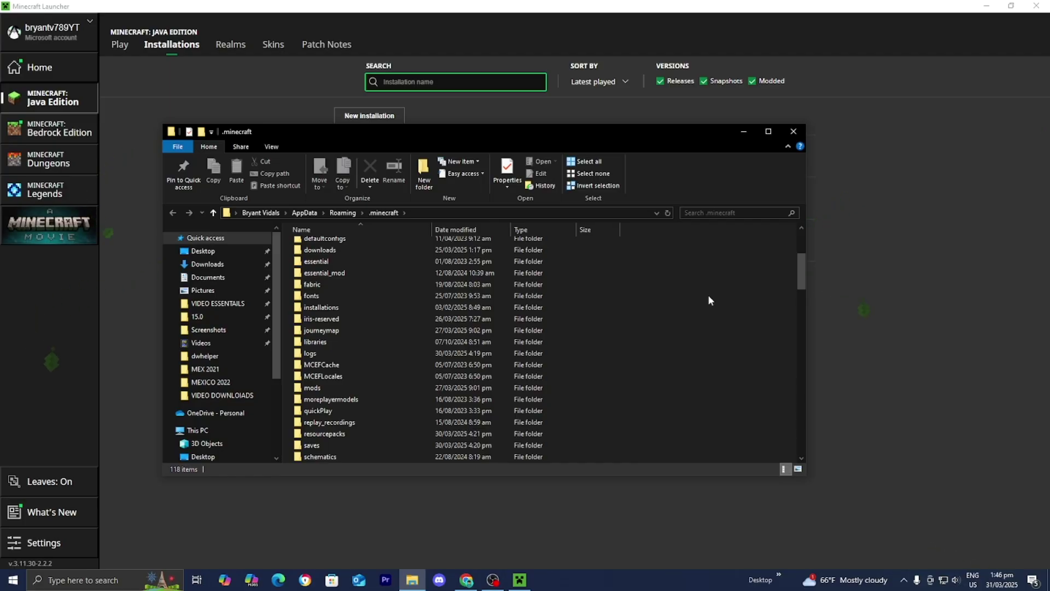
pyautogui.doubleClick(359, 388)
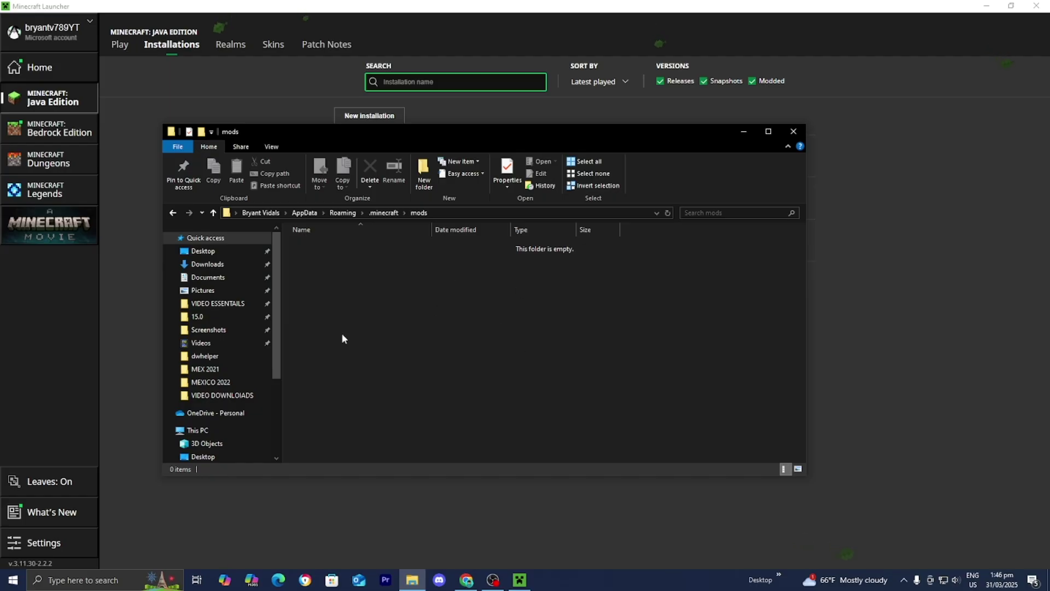
# Step: Drag the Litematica and MaLiLib jars from the desktop into the mods folder, then close it
pyautogui.click(980, 14)
pyautogui.moveTo(641, 135); pyautogui.dragTo(545, 302)
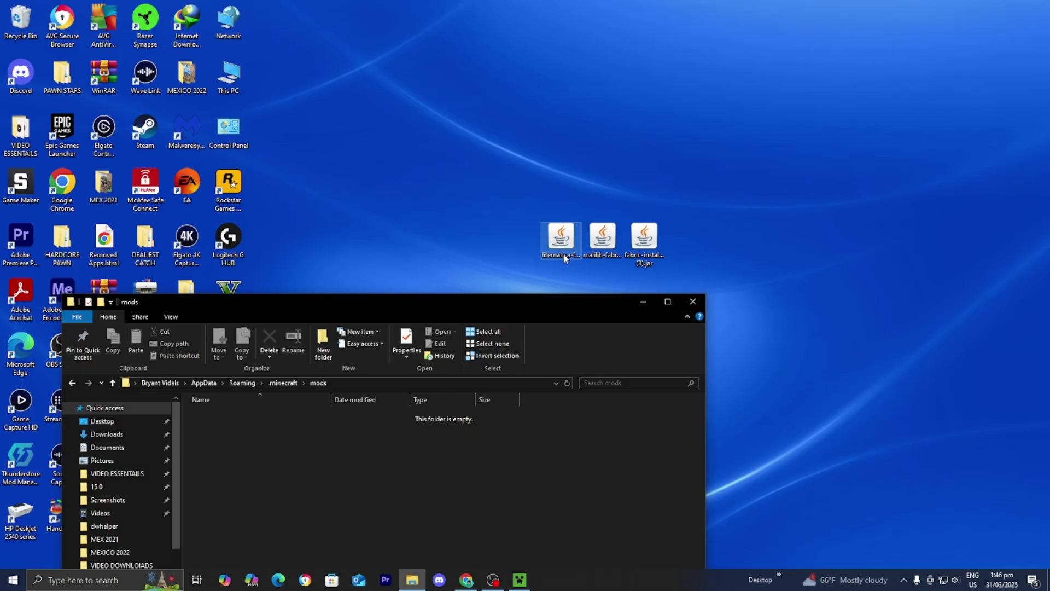
pyautogui.moveTo(569, 250); pyautogui.dragTo(563, 464)
pyautogui.moveTo(599, 257); pyautogui.dragTo(551, 515)
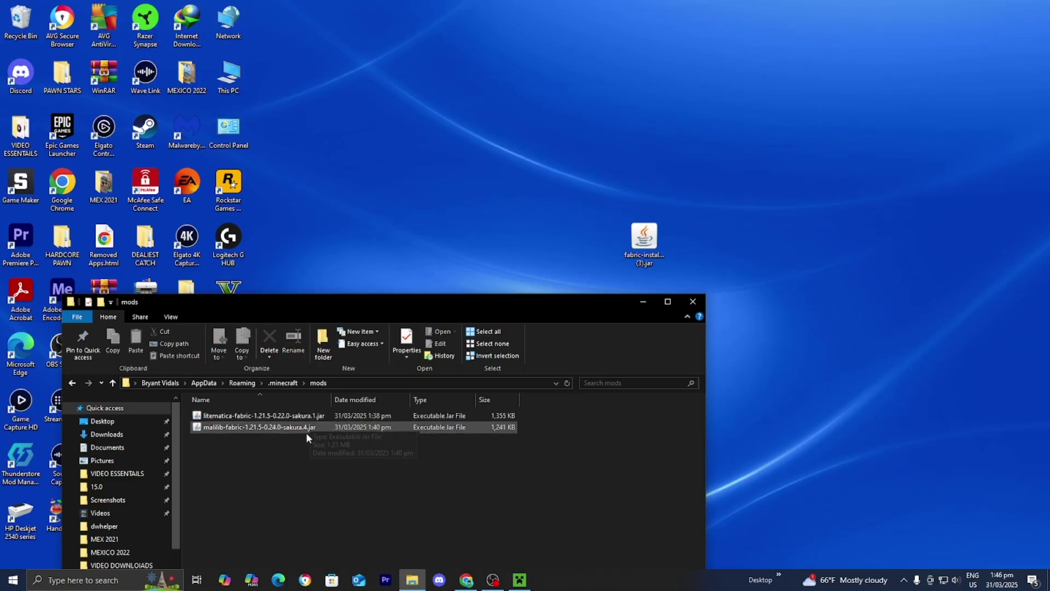
pyautogui.click(698, 308)
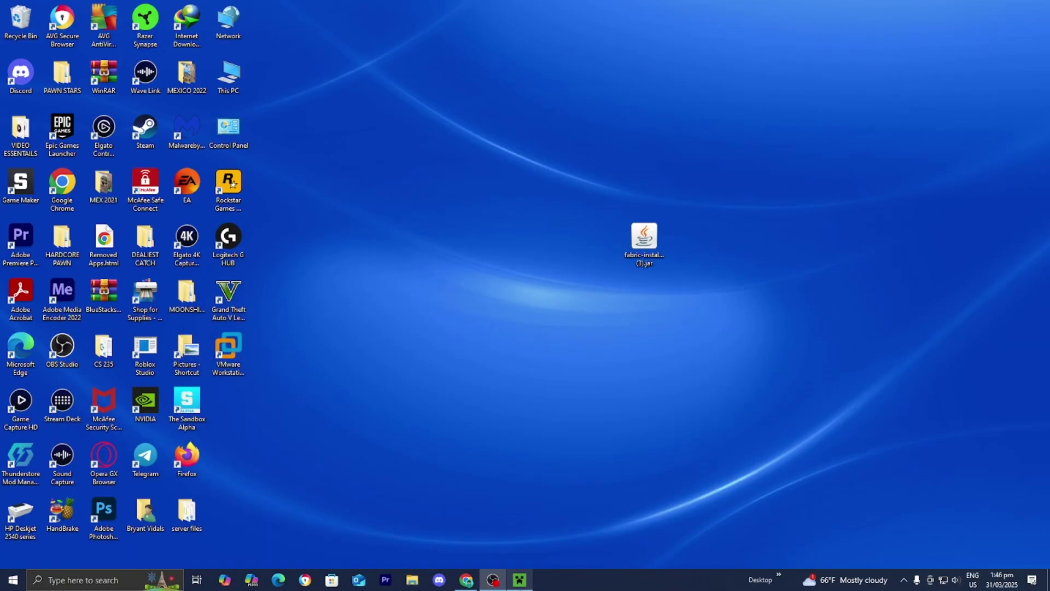
# Step: Restore the launcher and play the fabric-loader-1.21.5 installation
pyautogui.click(519, 580)
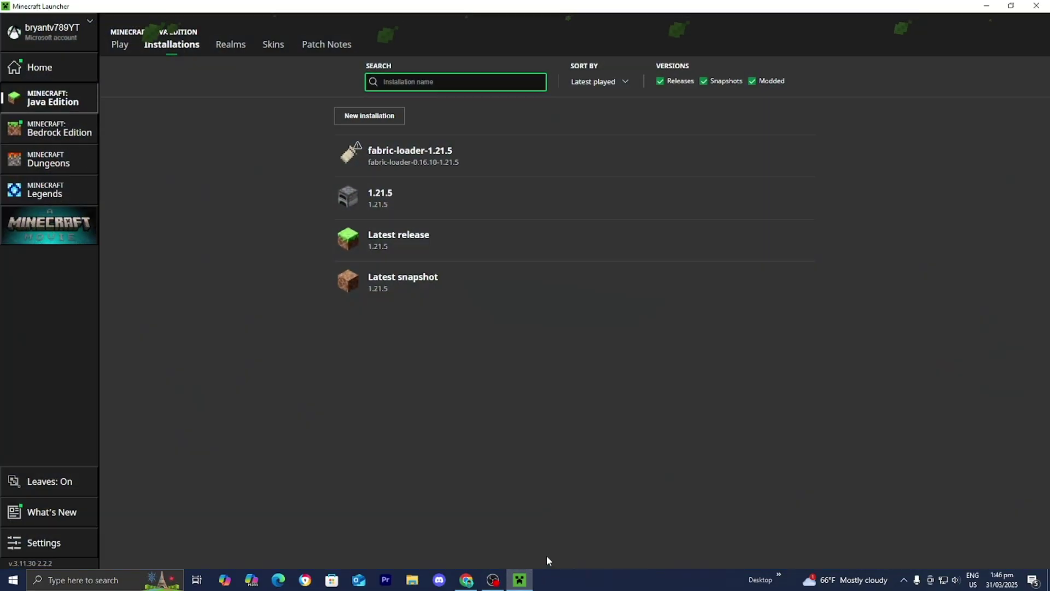
pyautogui.click(118, 46)
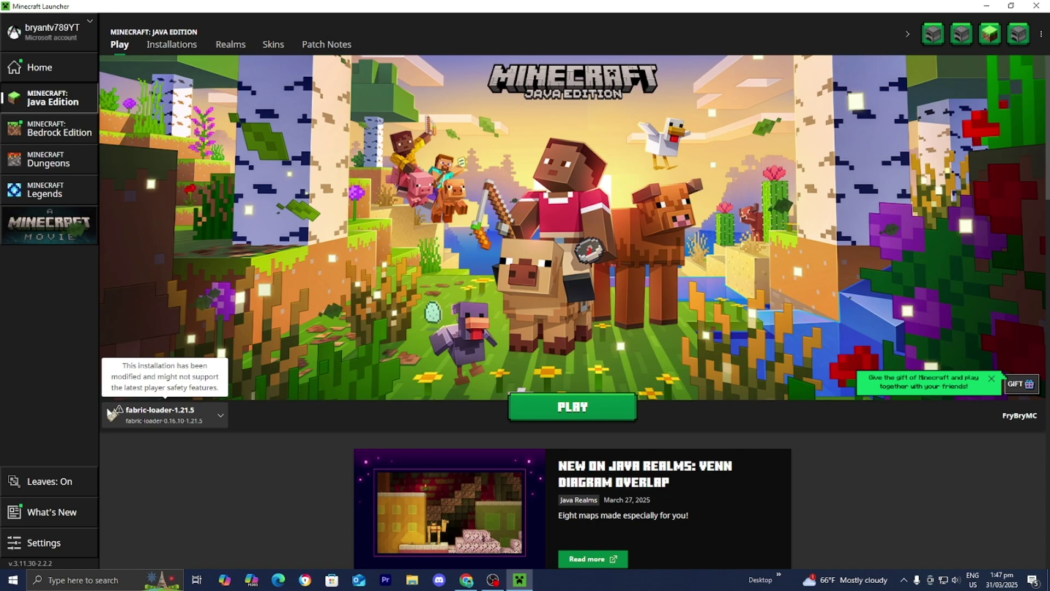
pyautogui.click(545, 405)
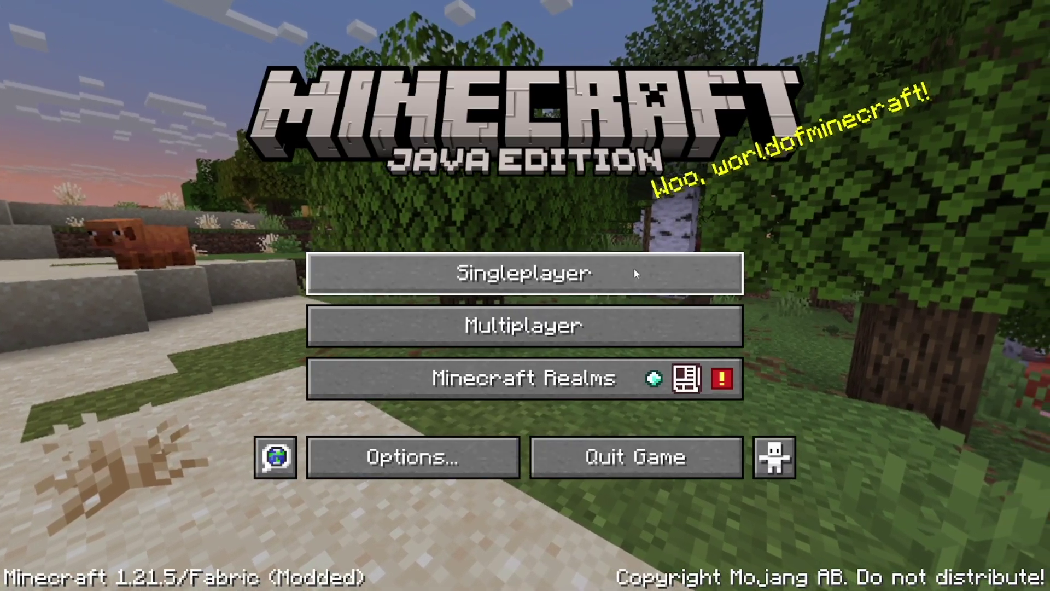
# Step: Start a new singleplayer world and select the stick in the hotbar to show the Litematica HUD
pyautogui.click(635, 270)
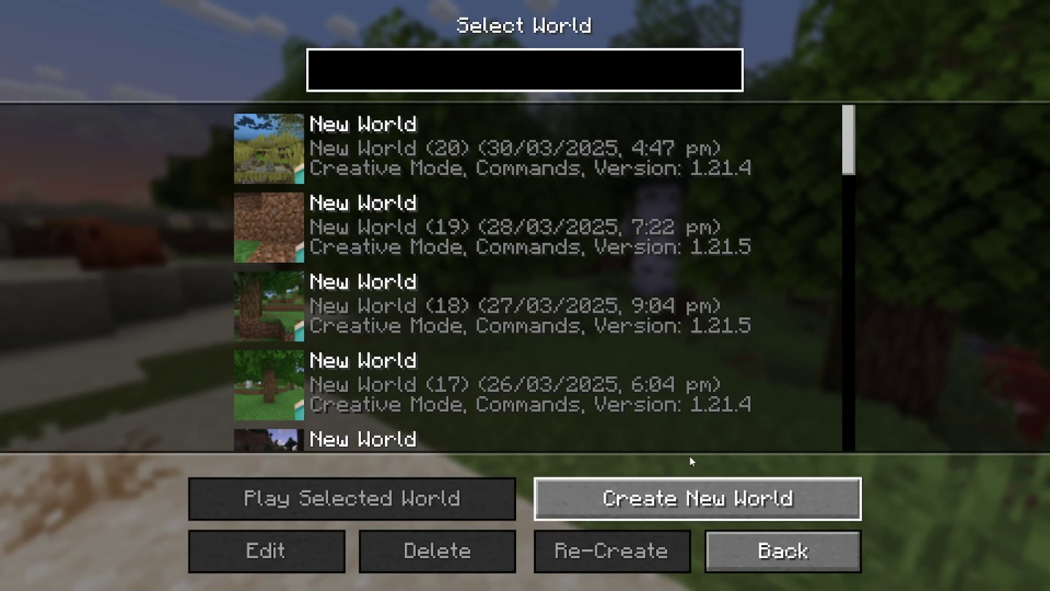
pyautogui.click(690, 461)
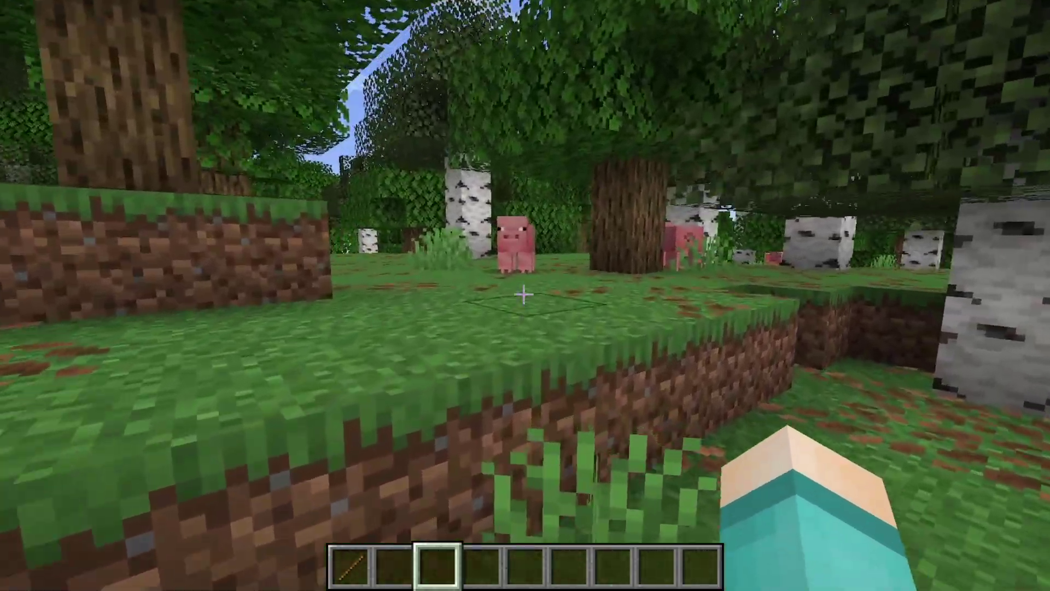
pyautogui.press('w')
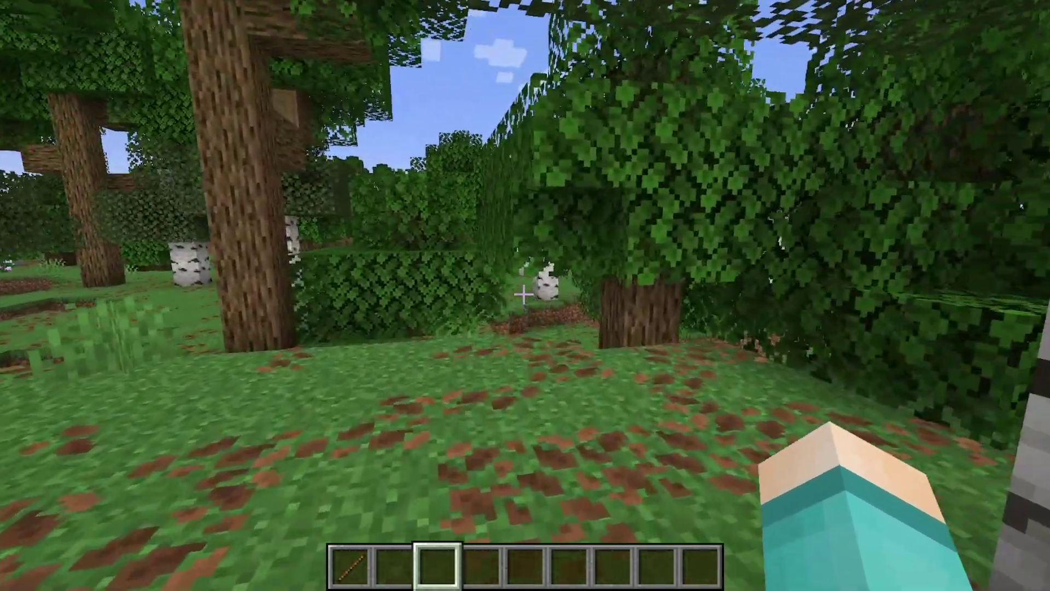
pyautogui.scroll(1, 524, 295)
pyautogui.scroll(1, 523, 294)
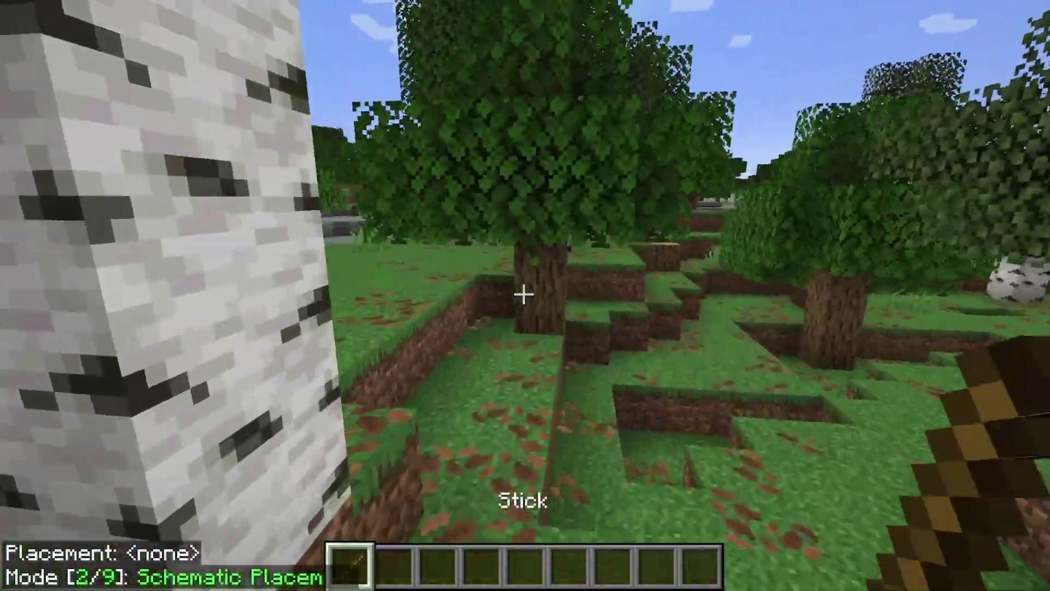
# Step: Walk forward through the forest past the birch and oak trees
pyautogui.press('w')
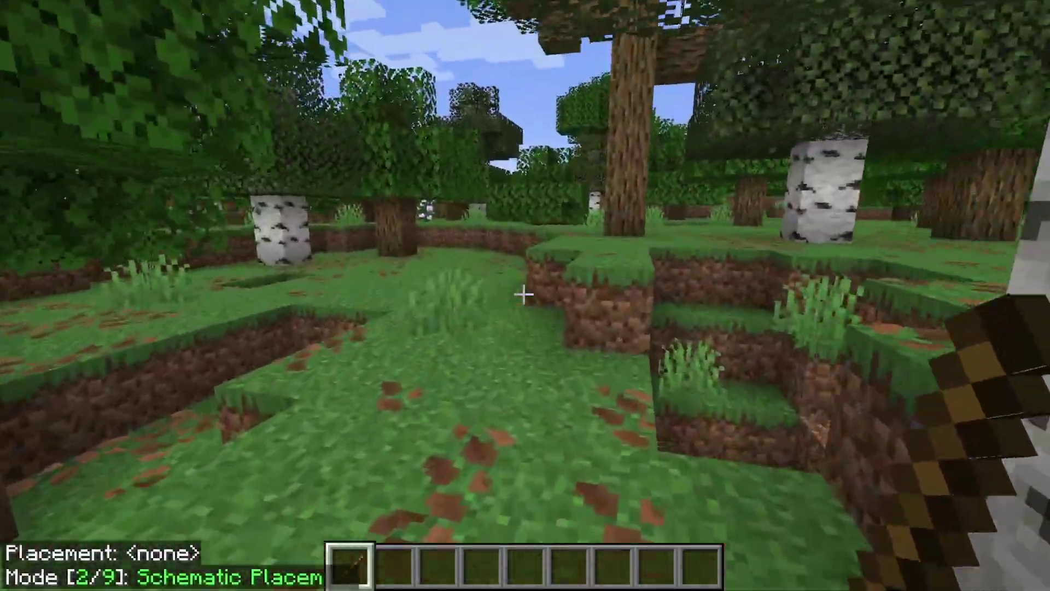
pyautogui.press('w')
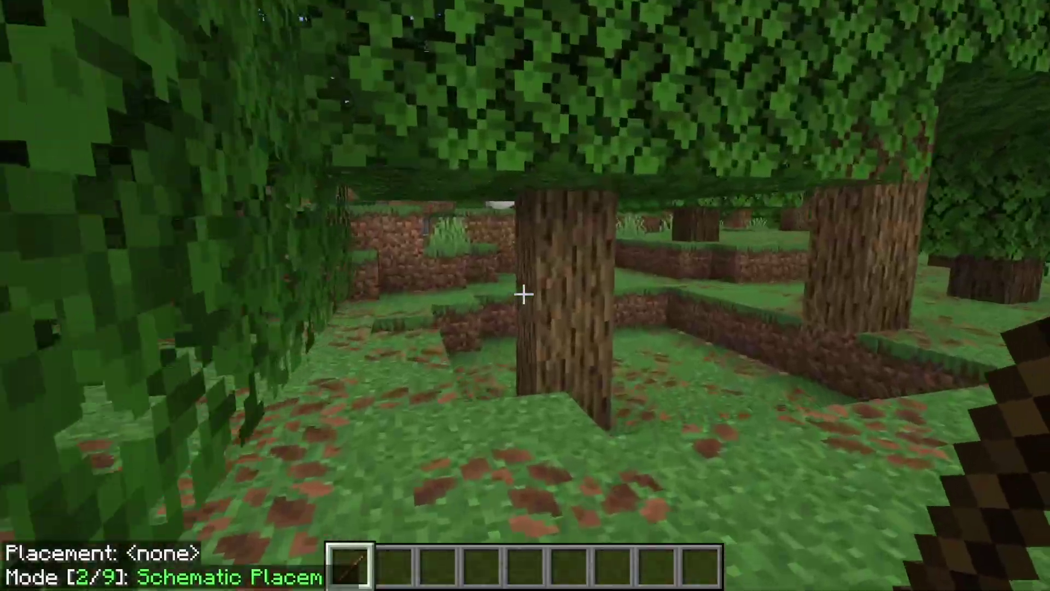
pyautogui.press('w')
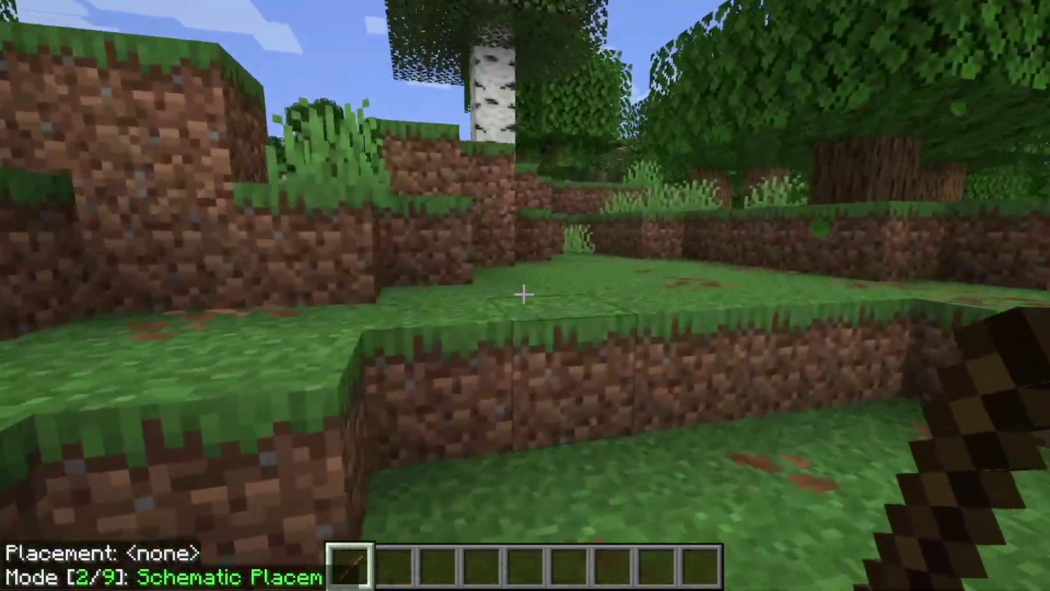
pyautogui.press('w')
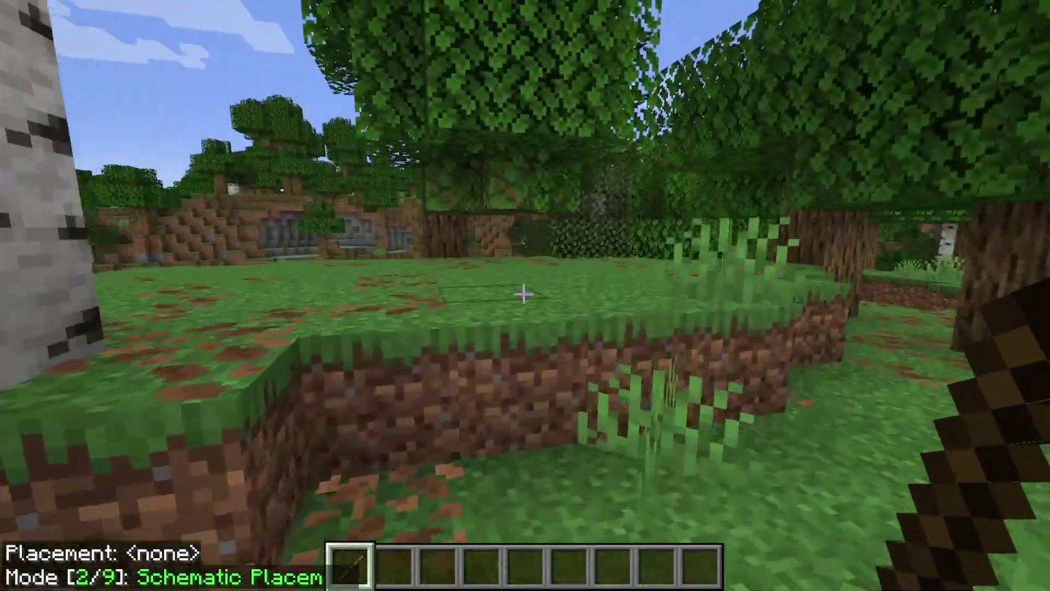
pyautogui.press('w')
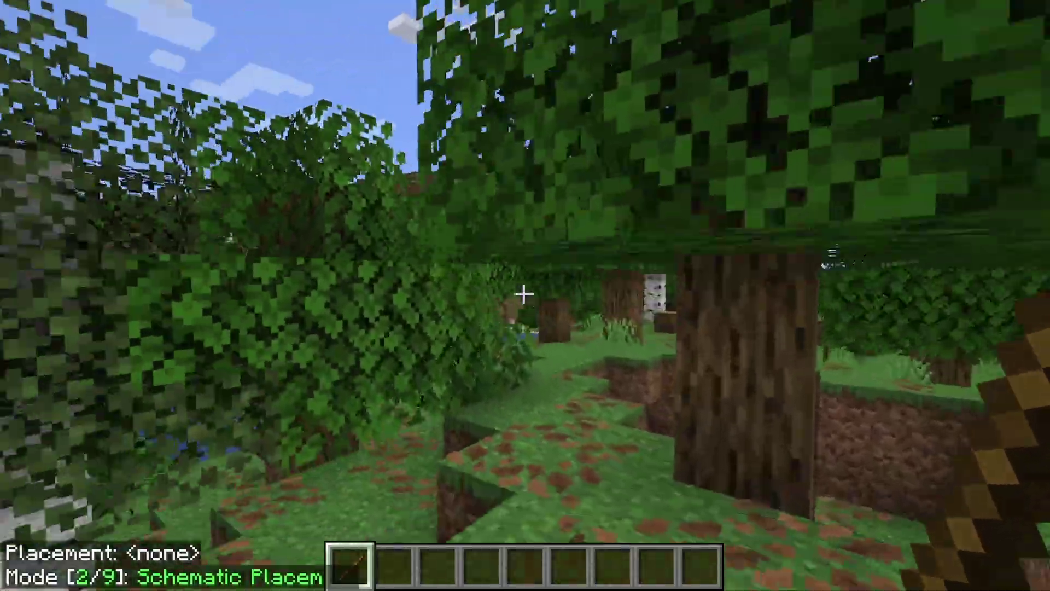